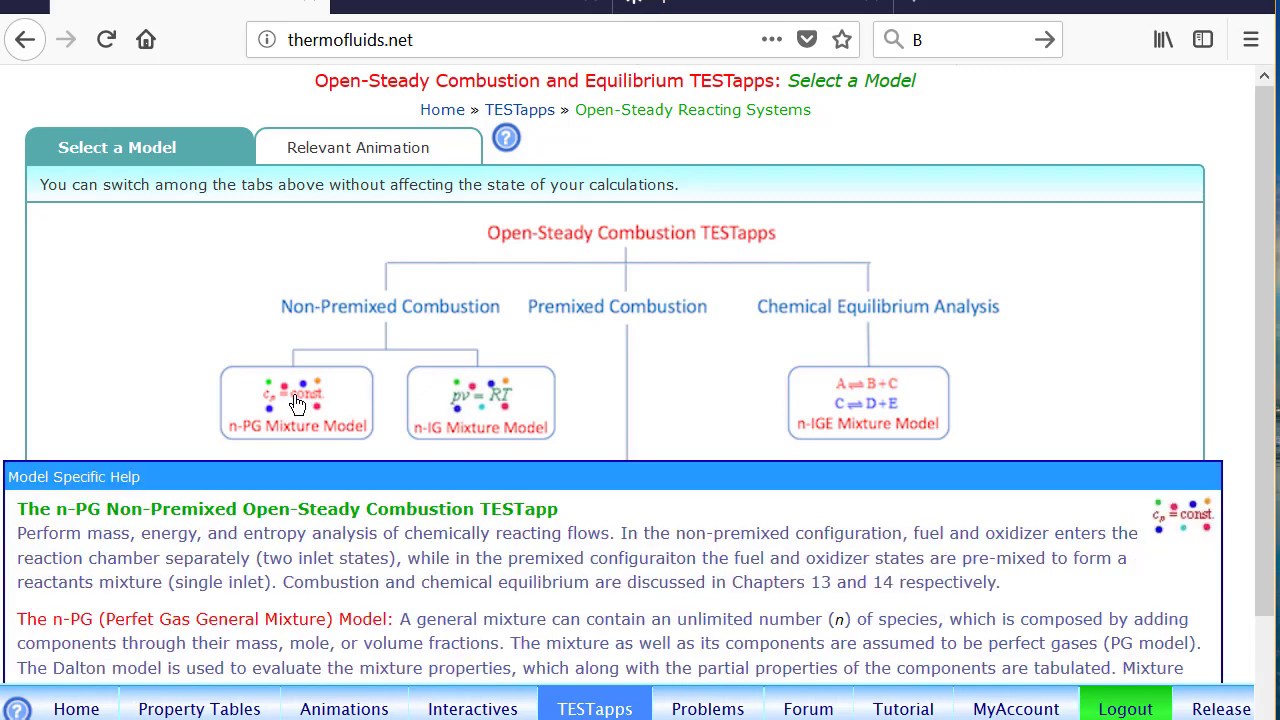
Open the n-PG non-premixed combustion TESTapp and add 1 kmol of methane (CH4) to the fuel mixture.
click(296, 406)
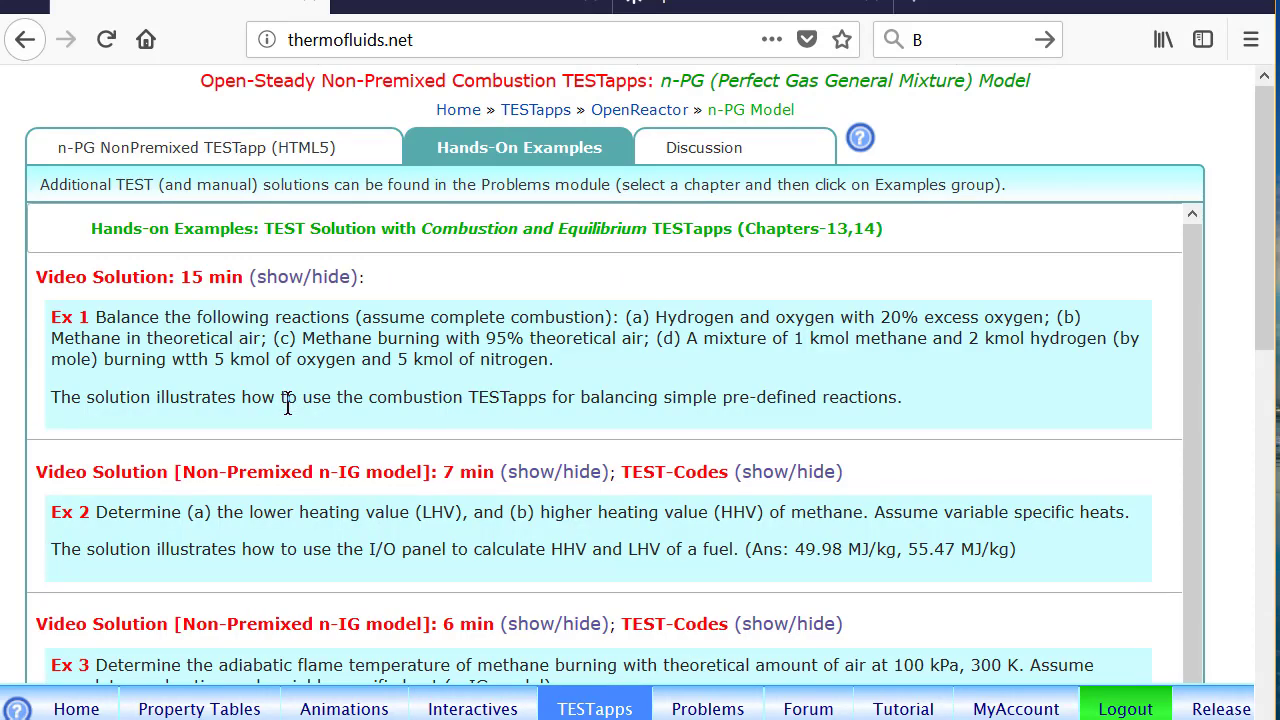
click(210, 150)
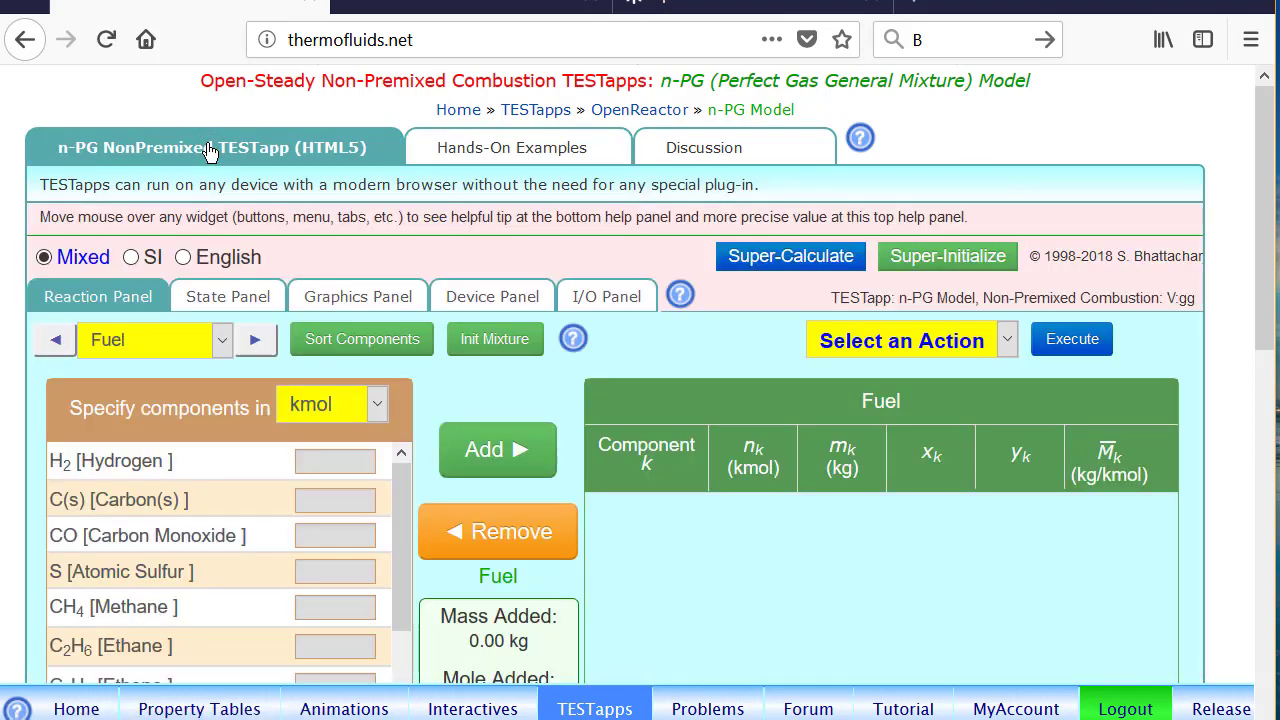
drag(1265, 231, 1268, 298)
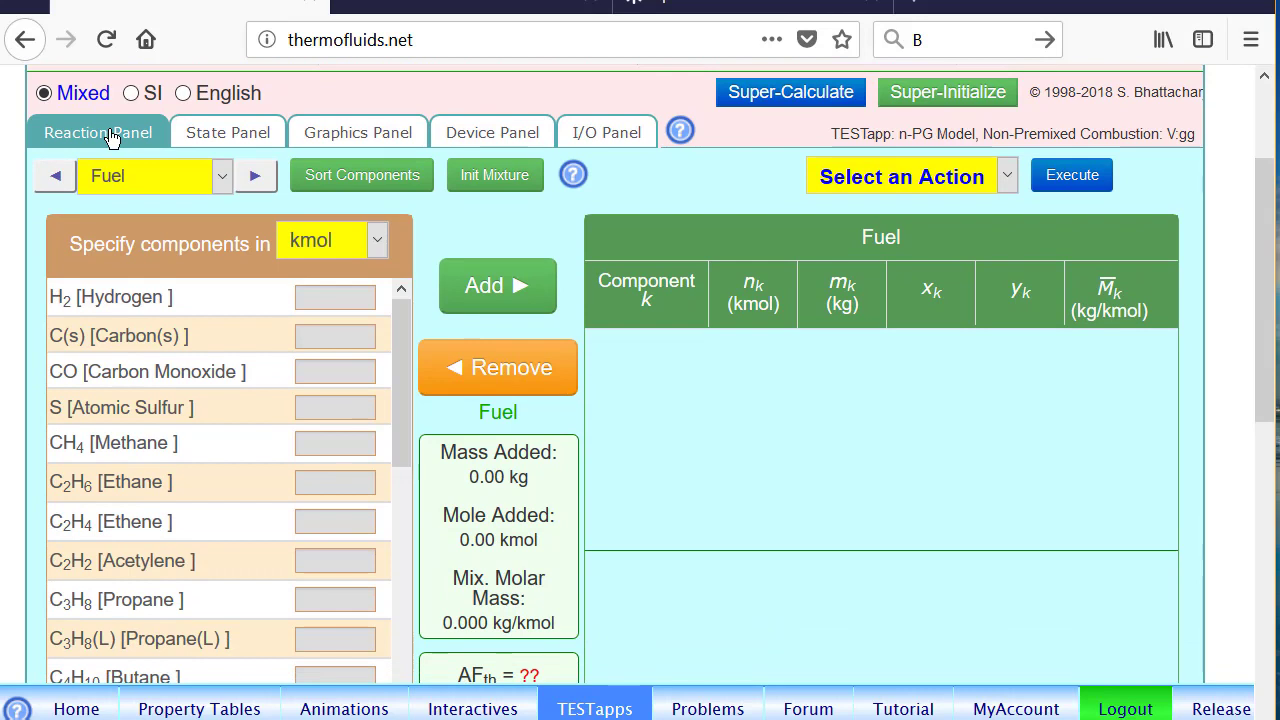
click(221, 450)
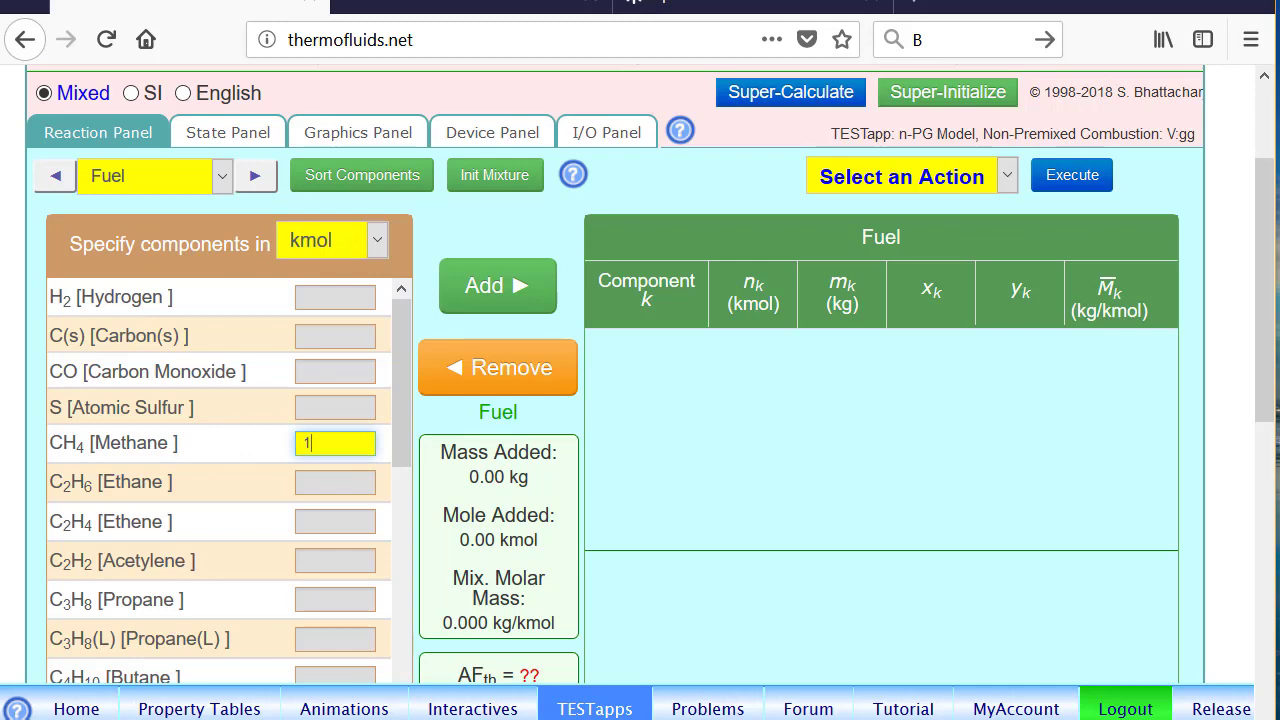
drag(1268, 316, 1257, 381)
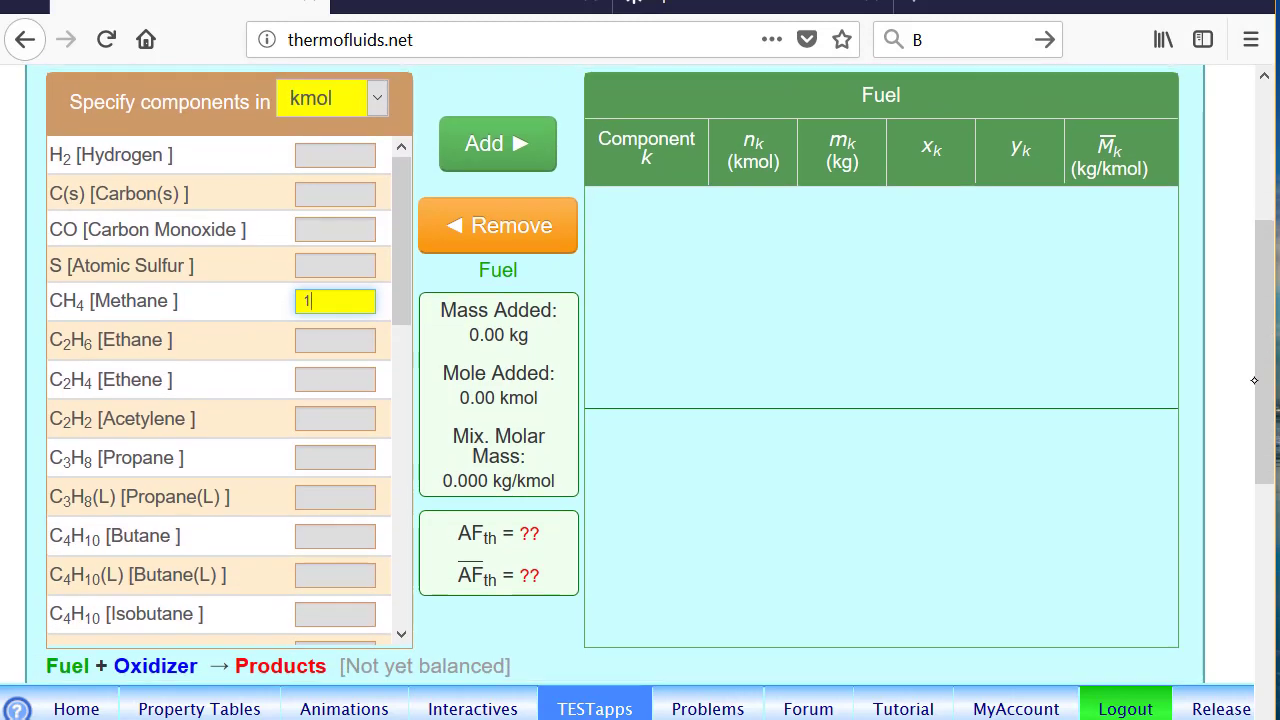
click(490, 148)
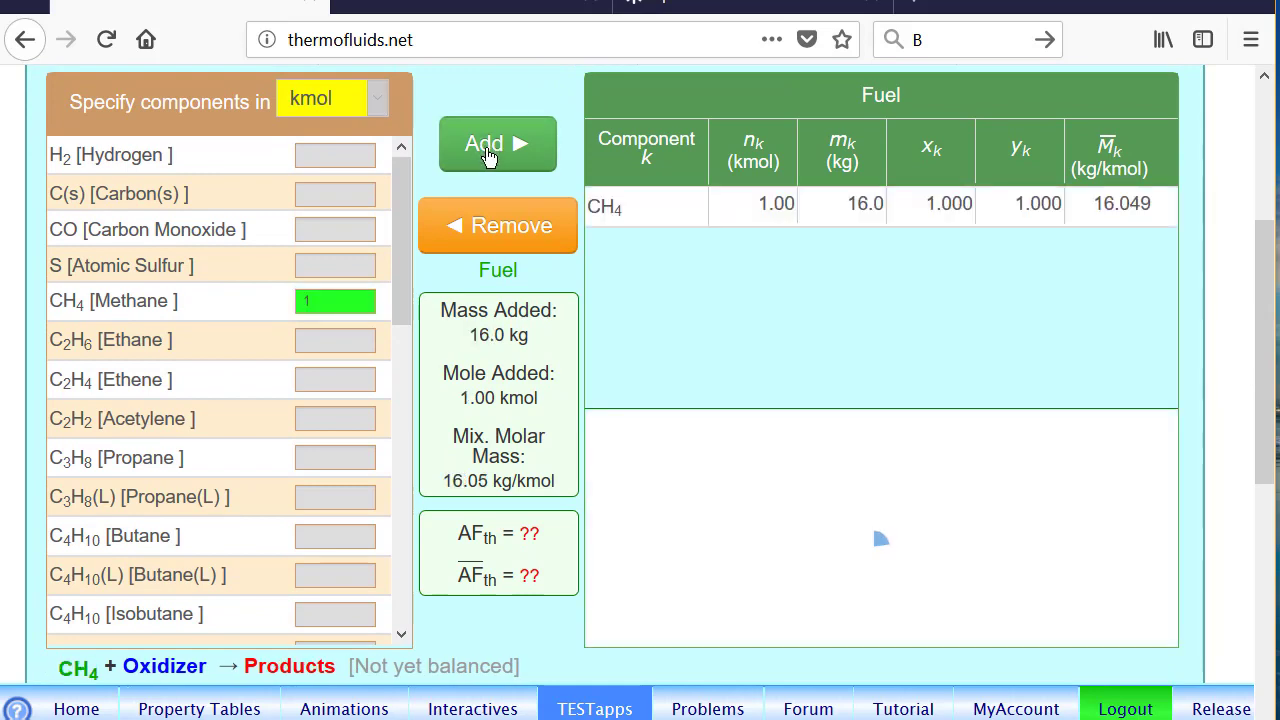
Balance the methane reaction by executing the action "1.b. Theoretical Comb. with Air".
drag(1260, 308, 1260, 228)
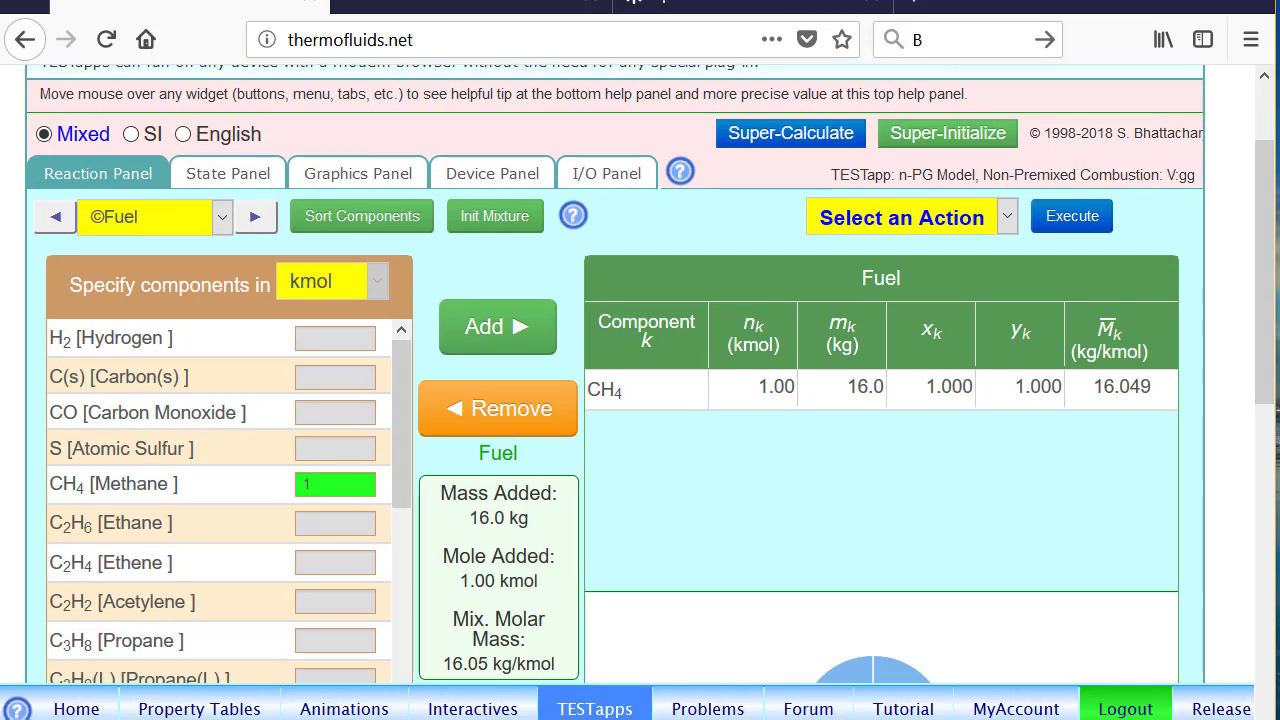
click(222, 218)
click(392, 139)
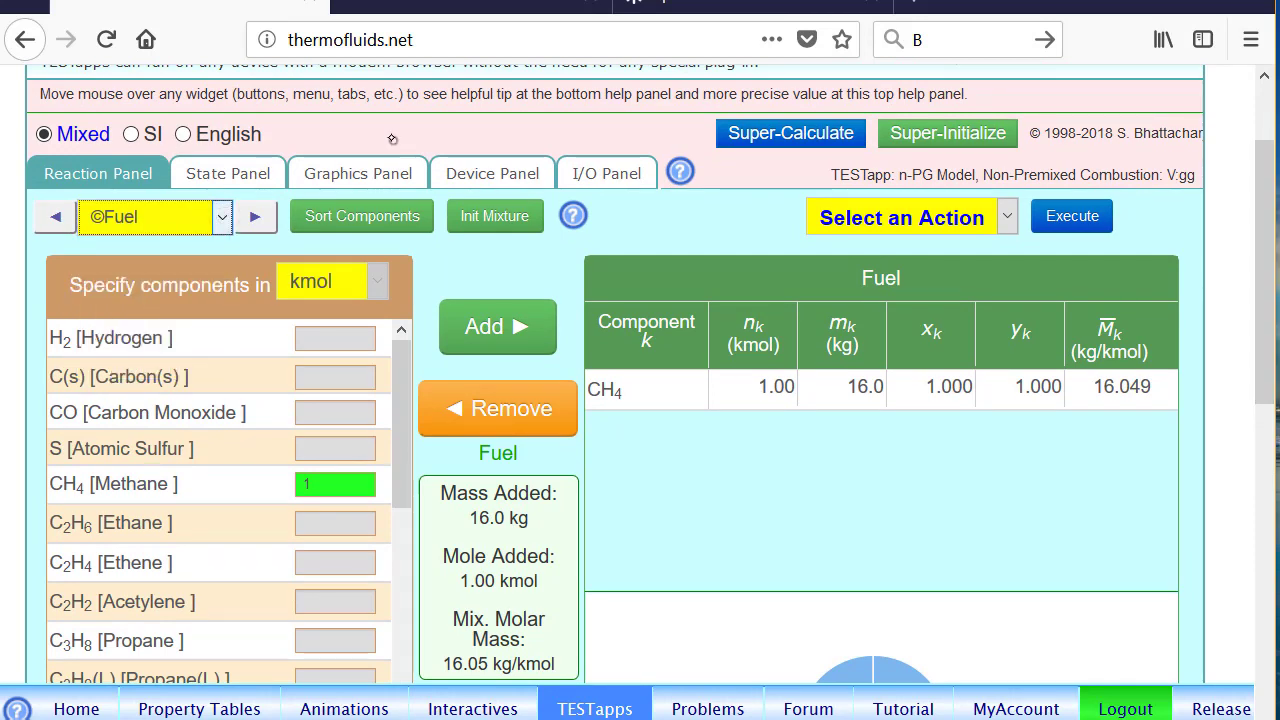
click(1008, 219)
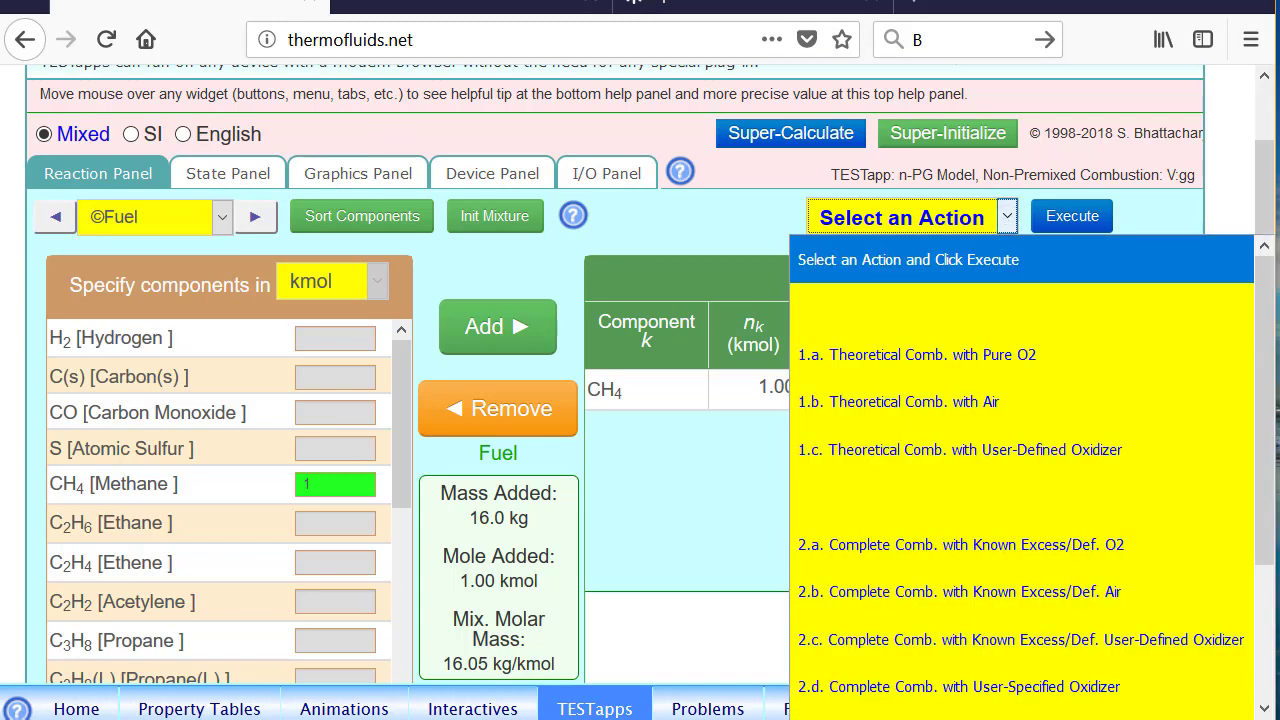
click(957, 404)
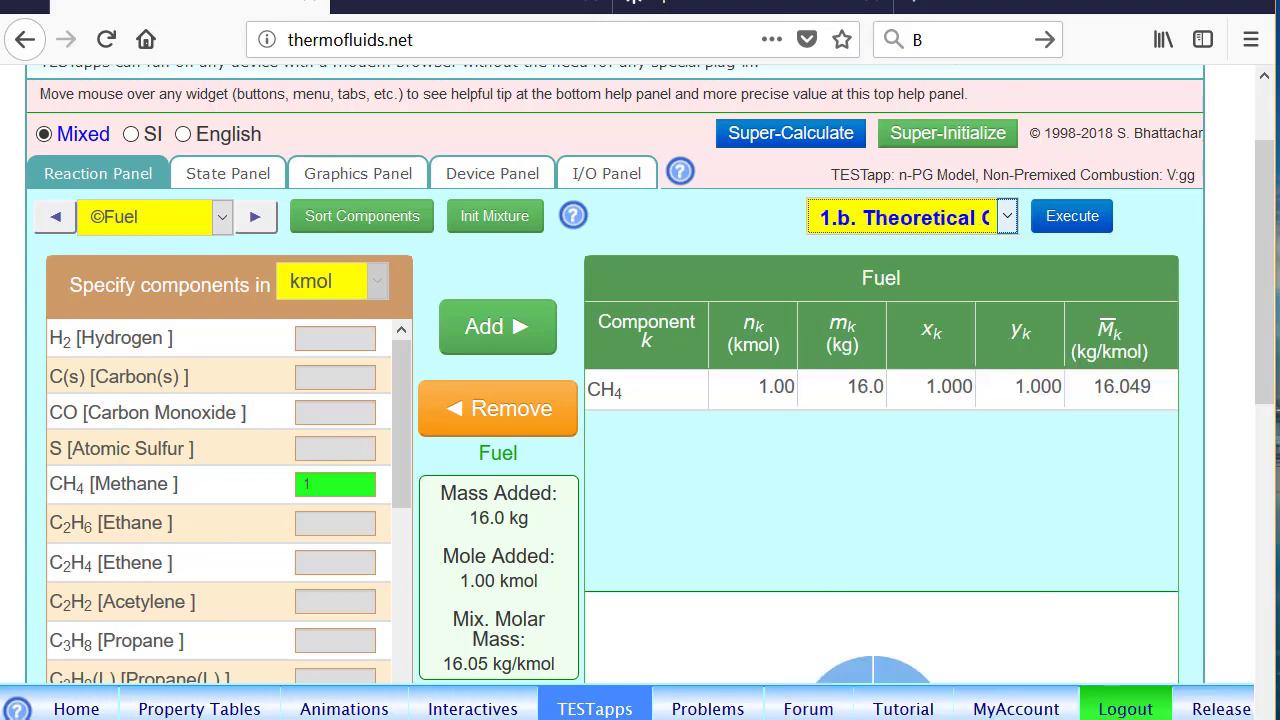
click(1080, 217)
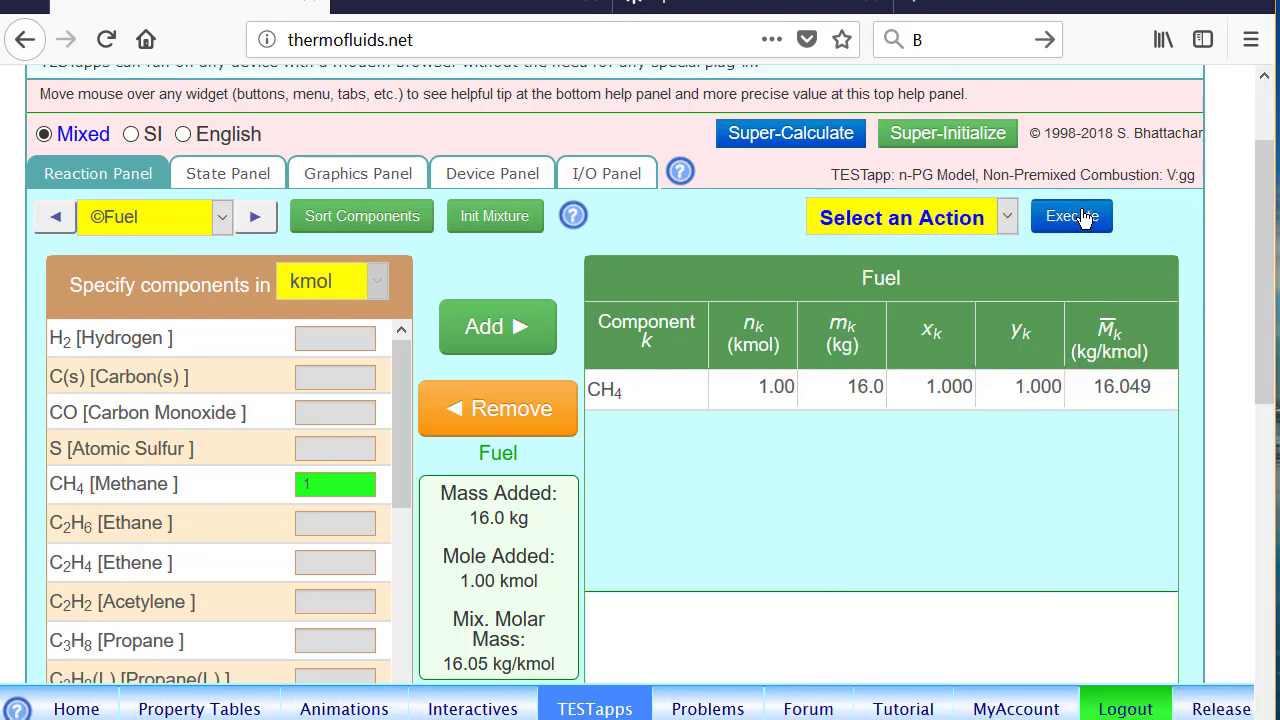
Review the balanced reaction equation and the compositions of the oxidizer and the products.
drag(1265, 280, 1270, 351)
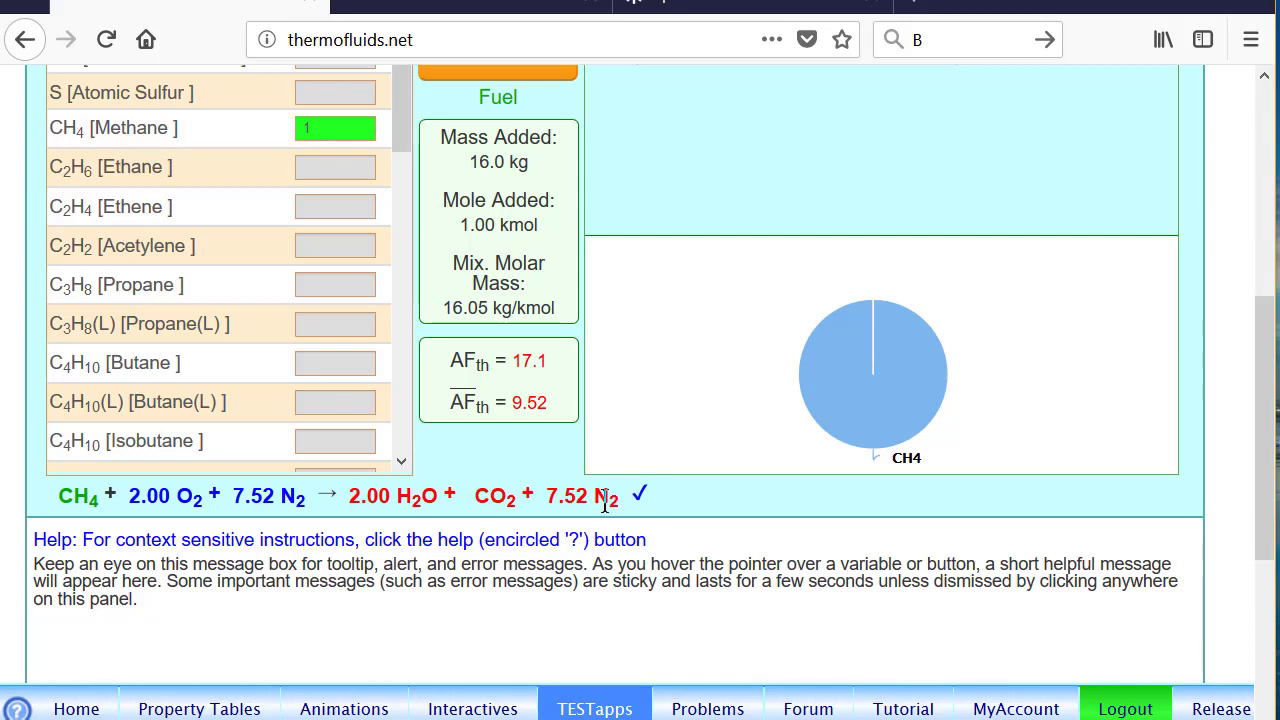
drag(1268, 355, 1270, 258)
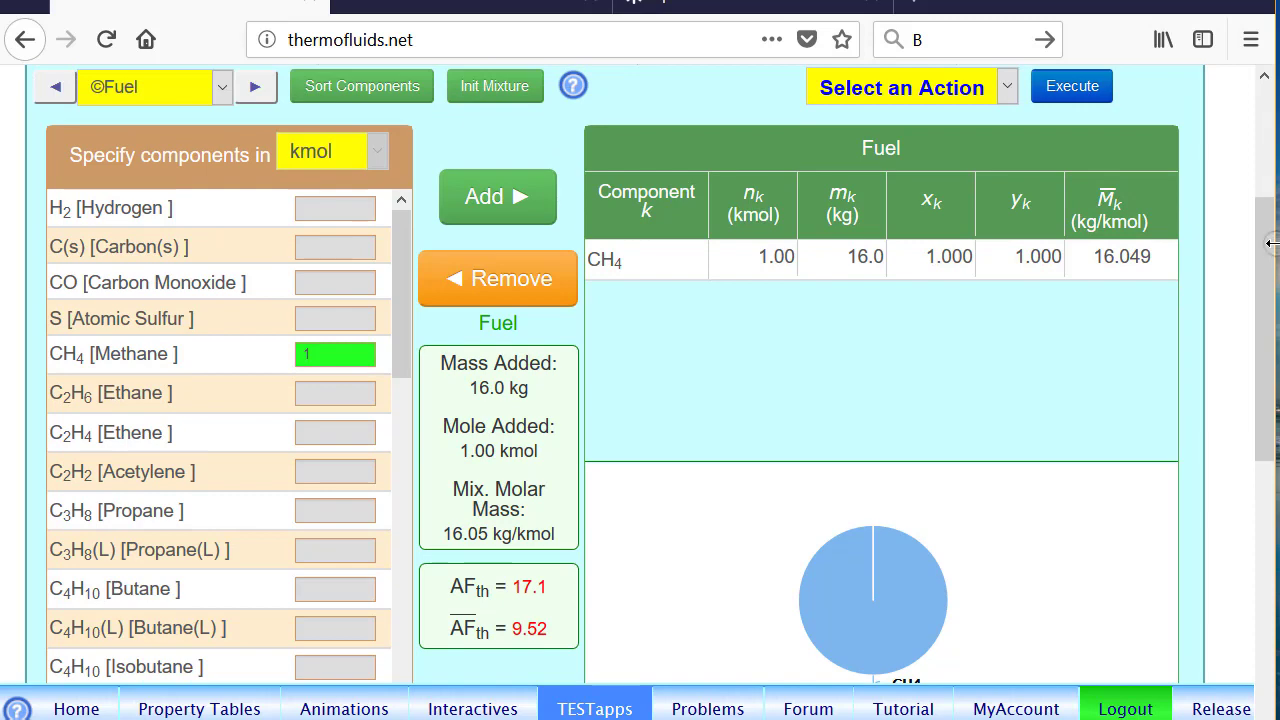
click(256, 88)
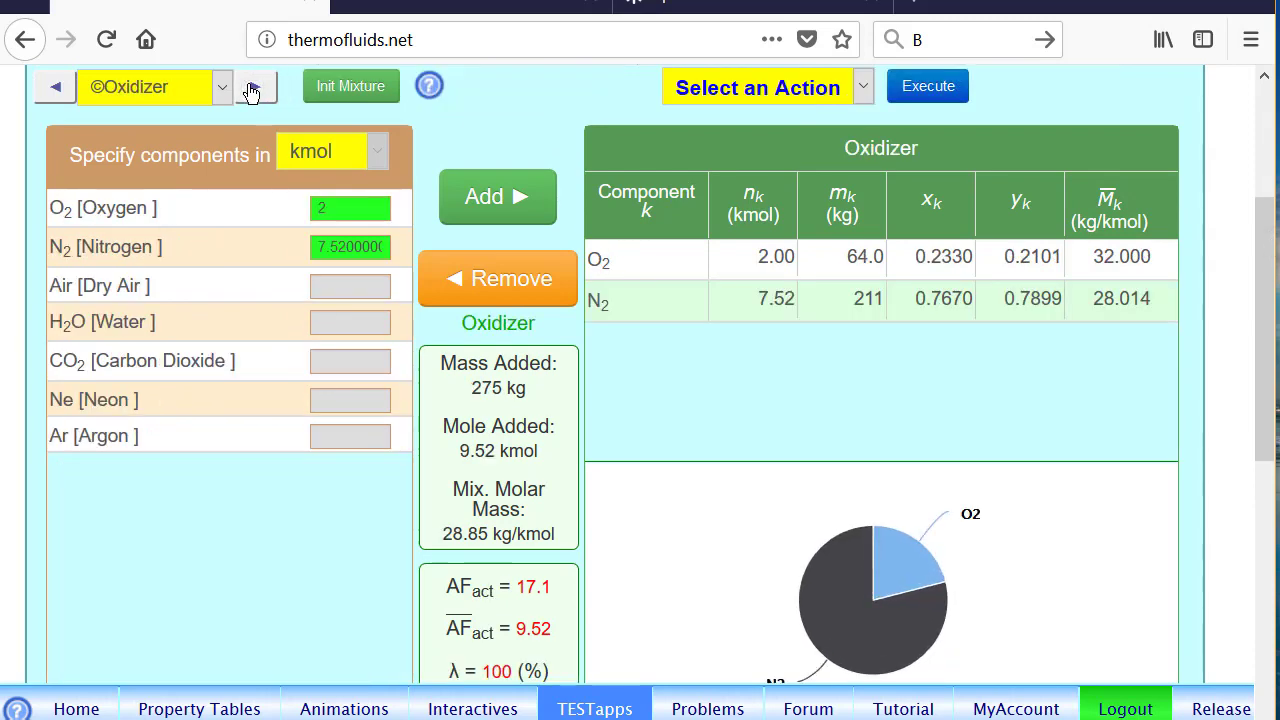
click(253, 91)
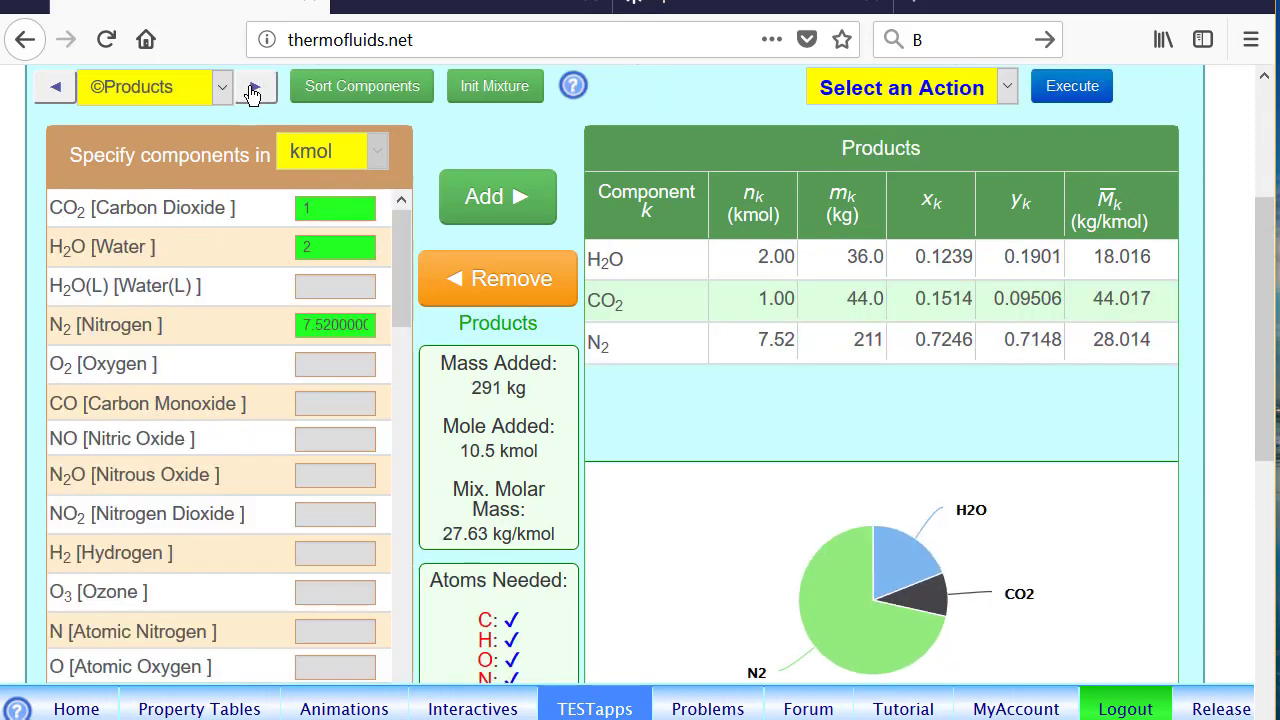
Calculate State-1 for the fuel with pressure p1 set to 100 kPa and temperature T1 set to 298 K.
scroll(1262, 265, up, 4)
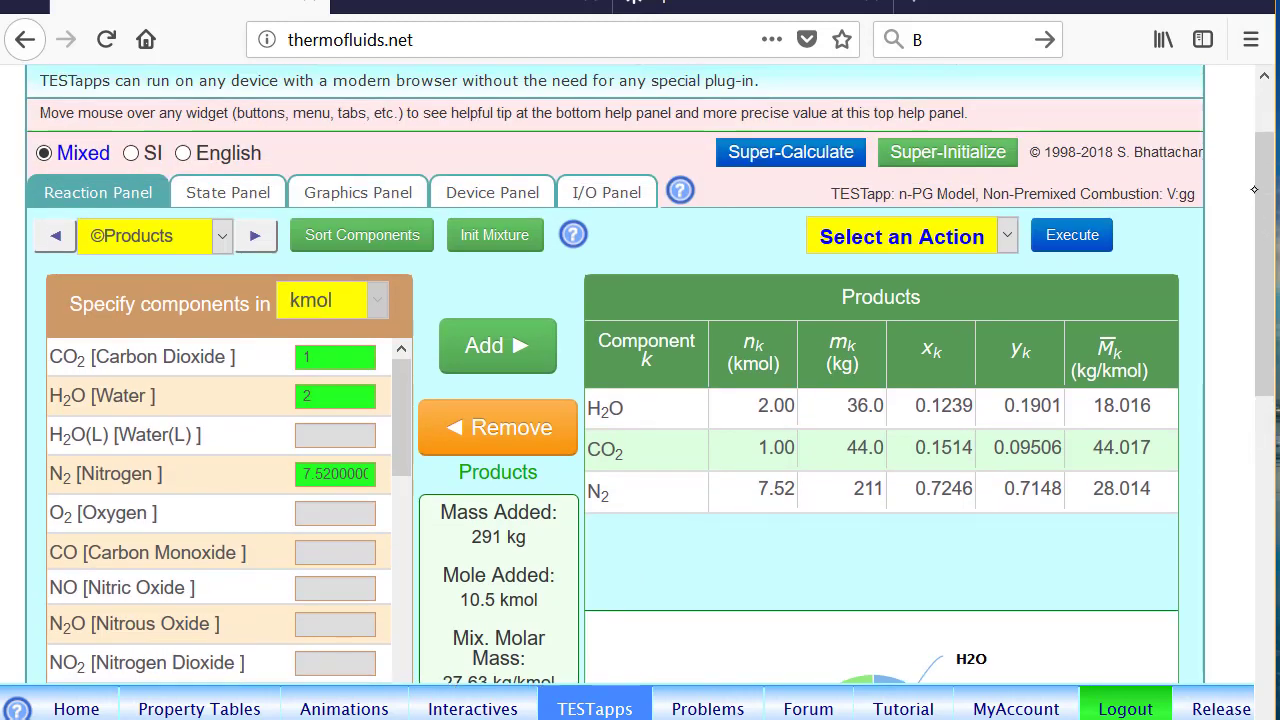
drag(1263, 263, 1266, 212)
click(228, 296)
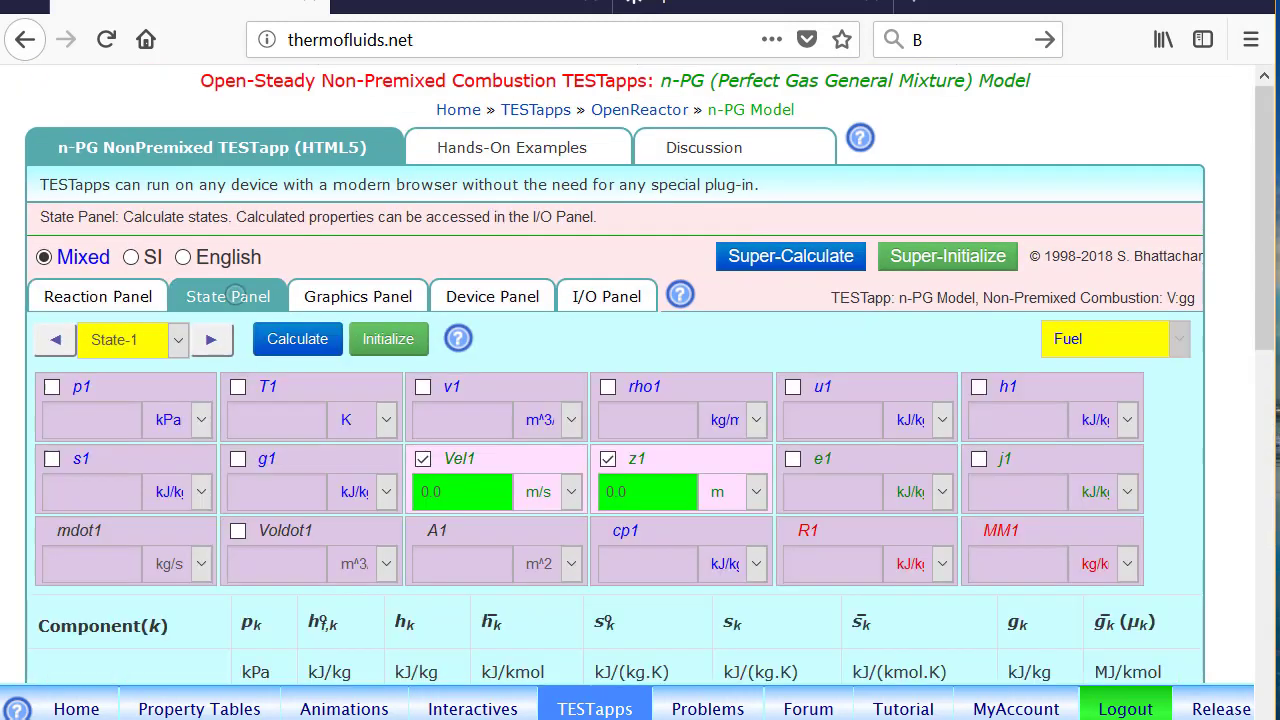
click(117, 388)
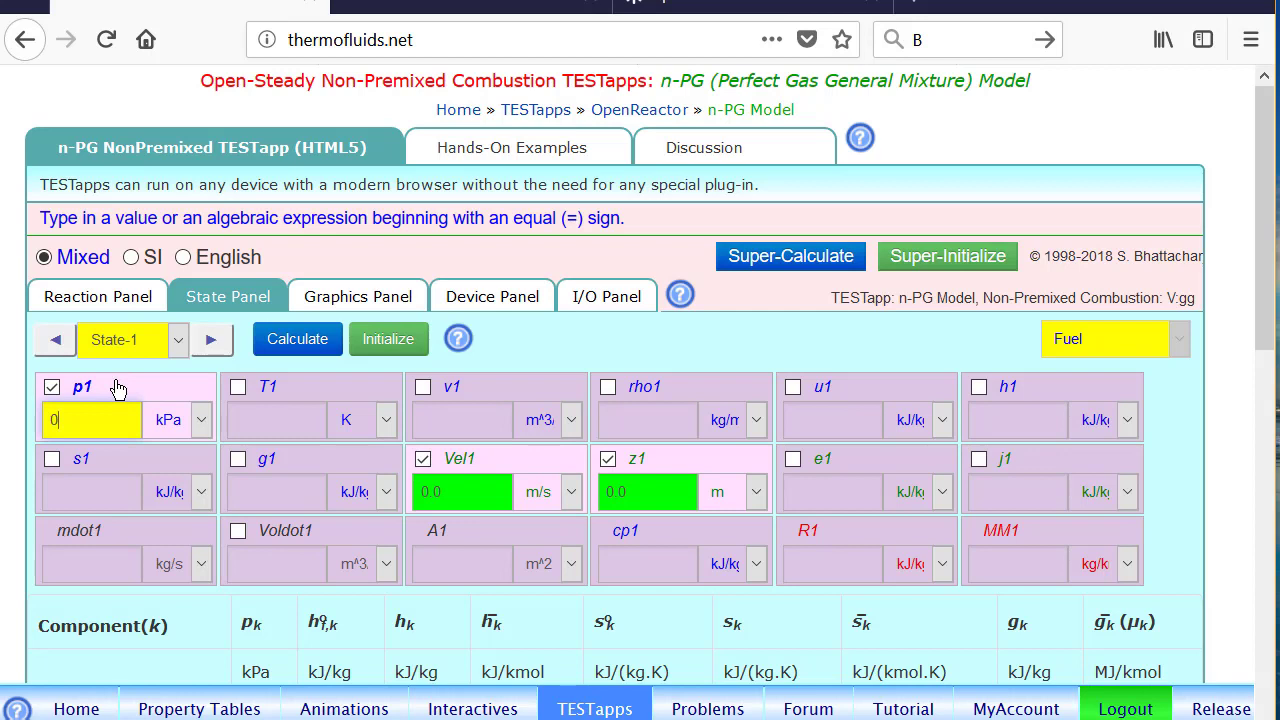
text(100)
click(306, 390)
text(298)
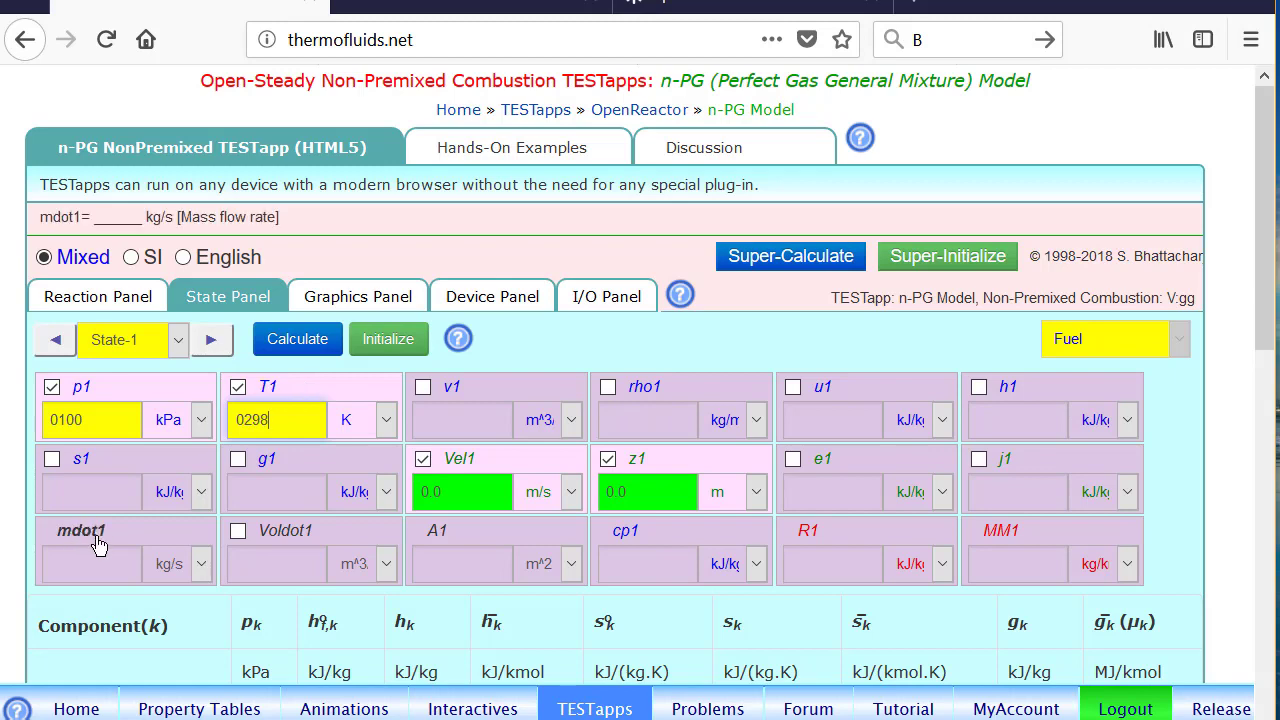
key(Return)
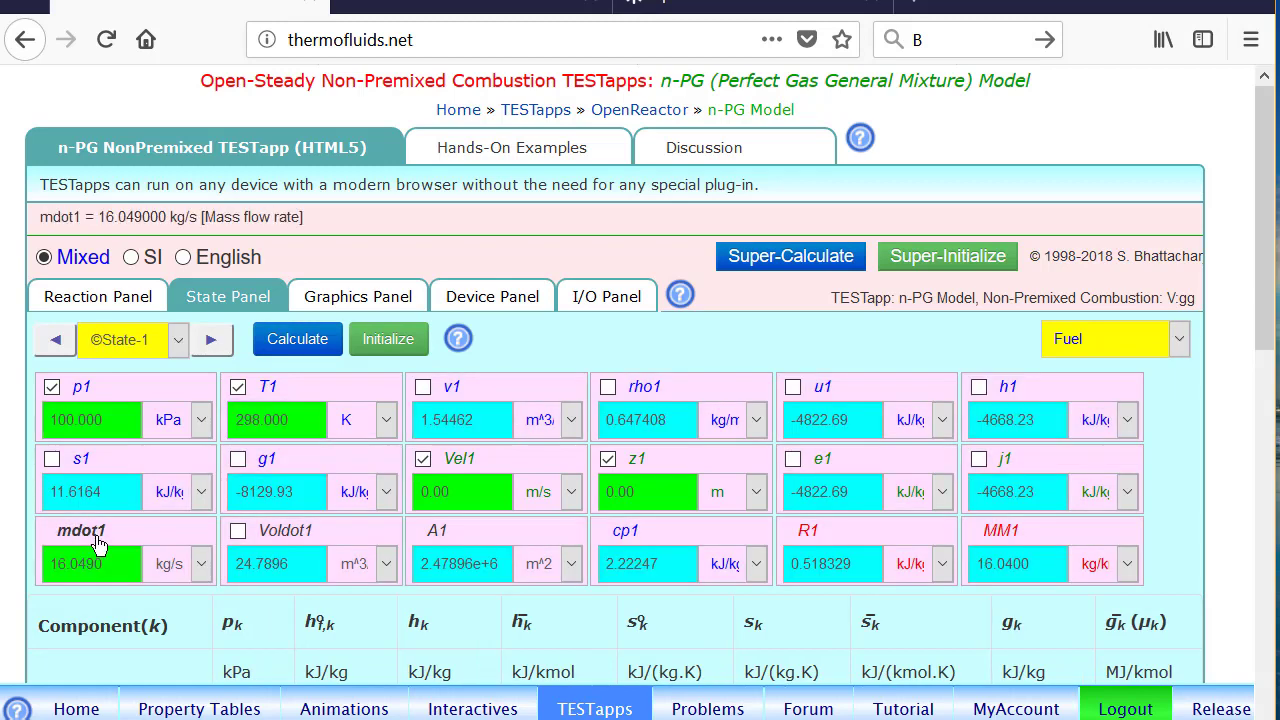
mouse_move(100, 527)
mouse_down()
mouse_move(40, 575)
mouse_move(92, 506)
mouse_up()
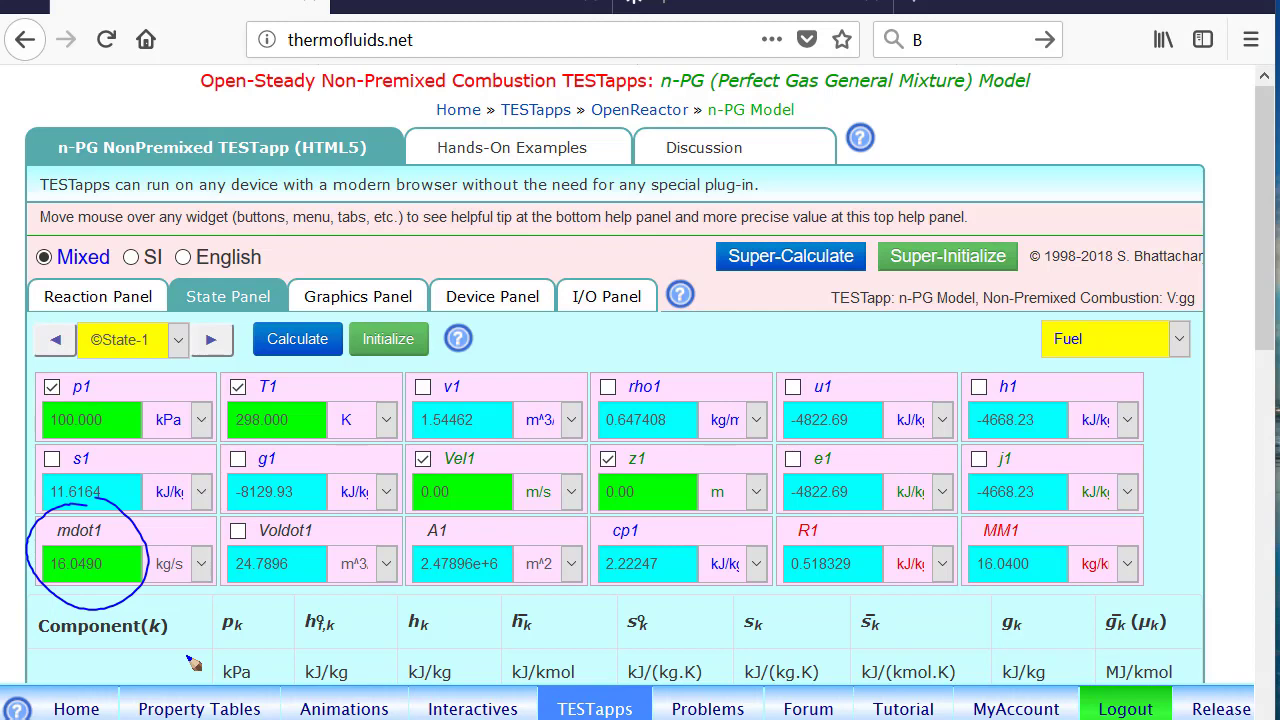
key(Escape)
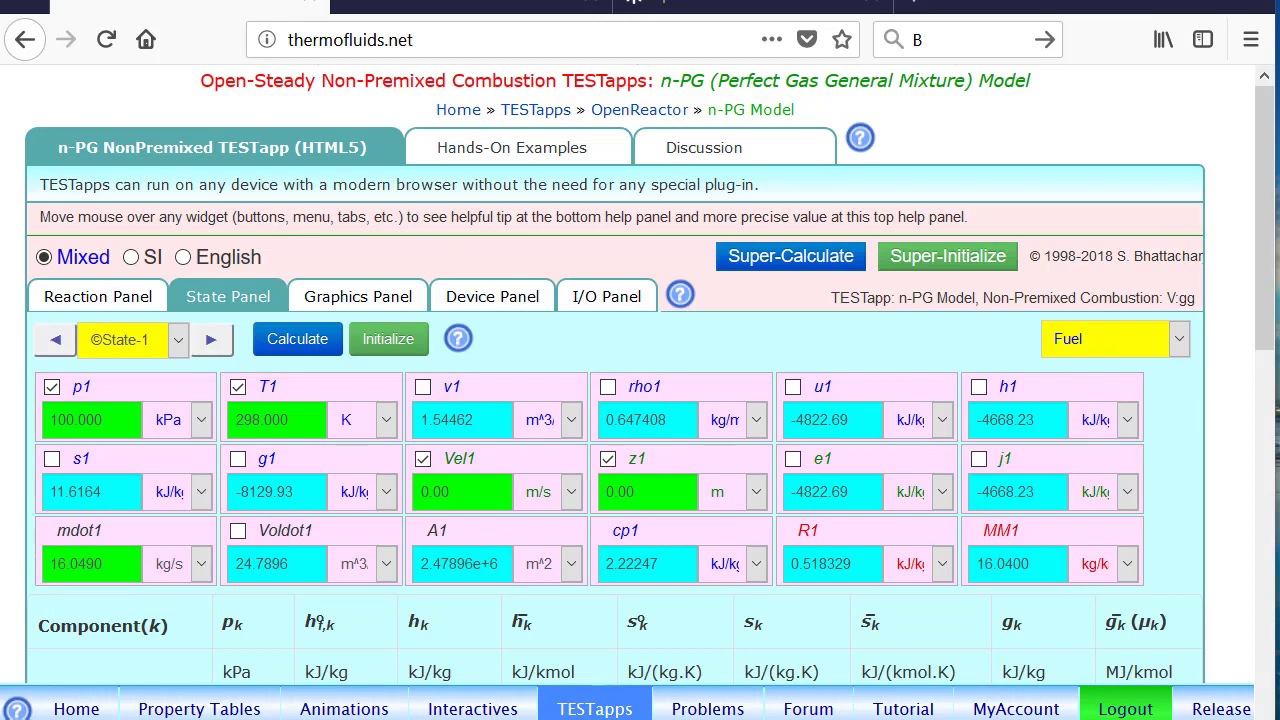
Advance from the fuel state to State-2, with Oxidizer as its mixture.
click(213, 341)
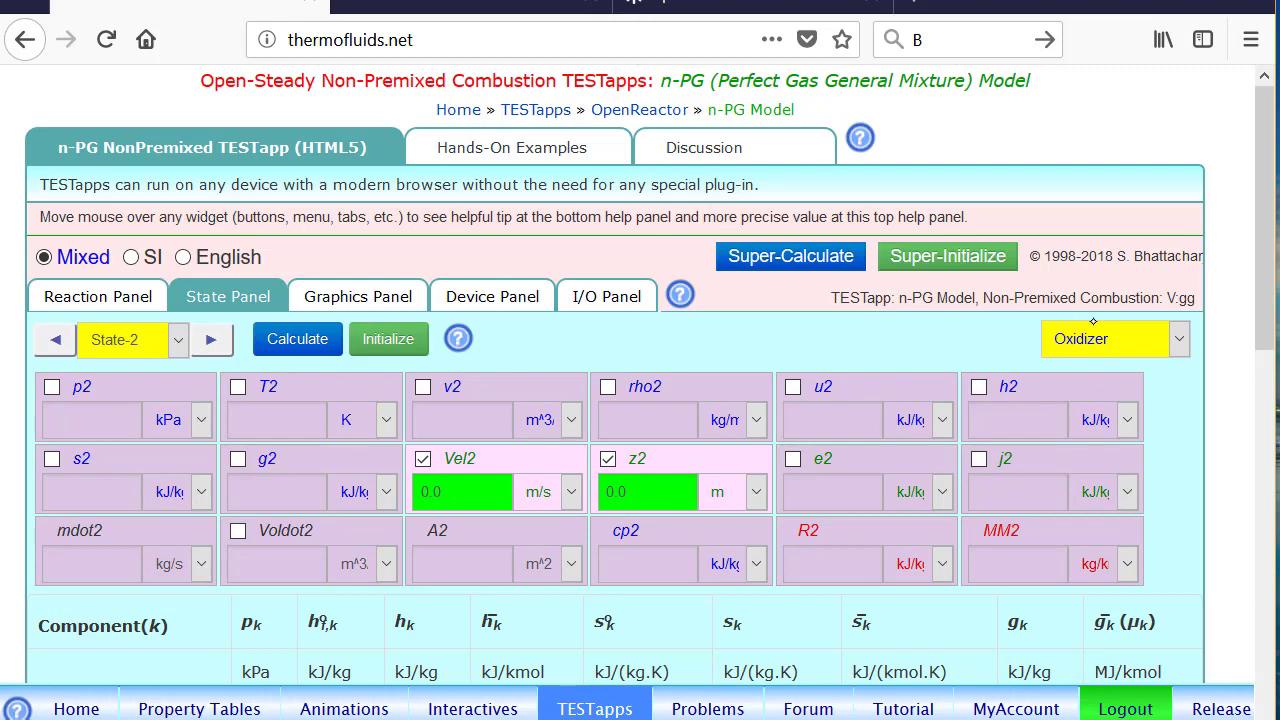
click(56, 340)
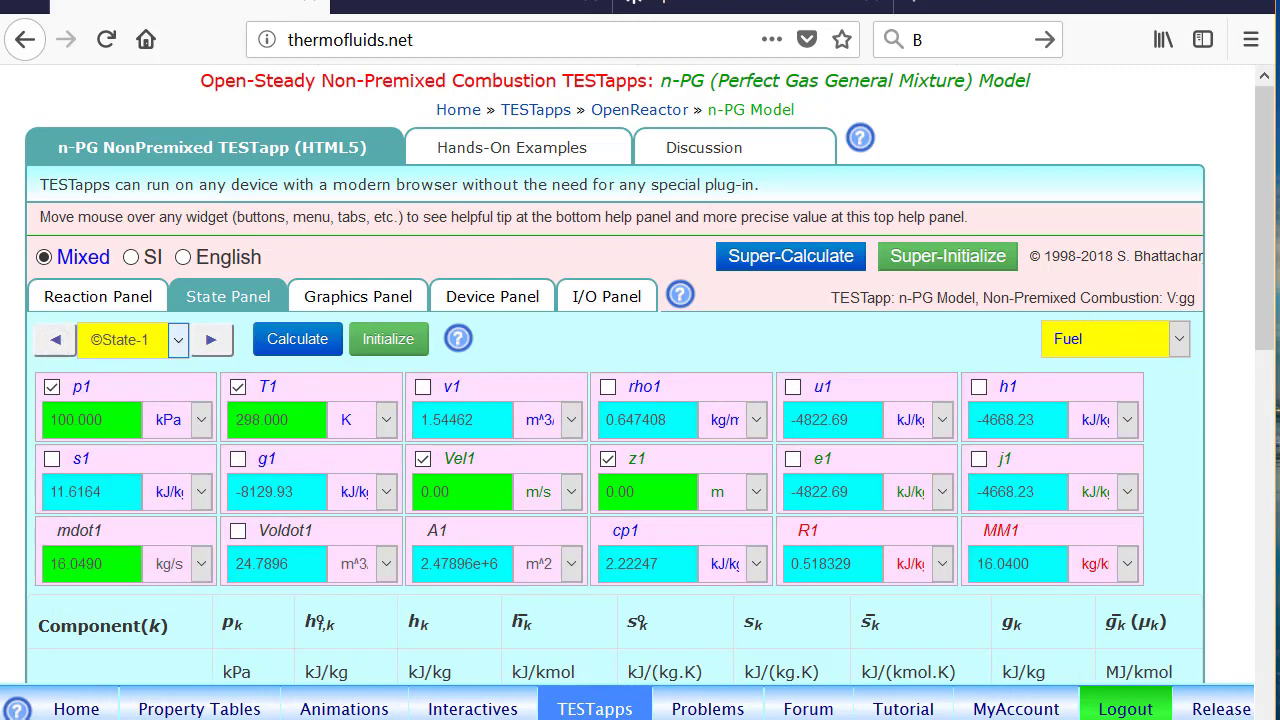
click(211, 340)
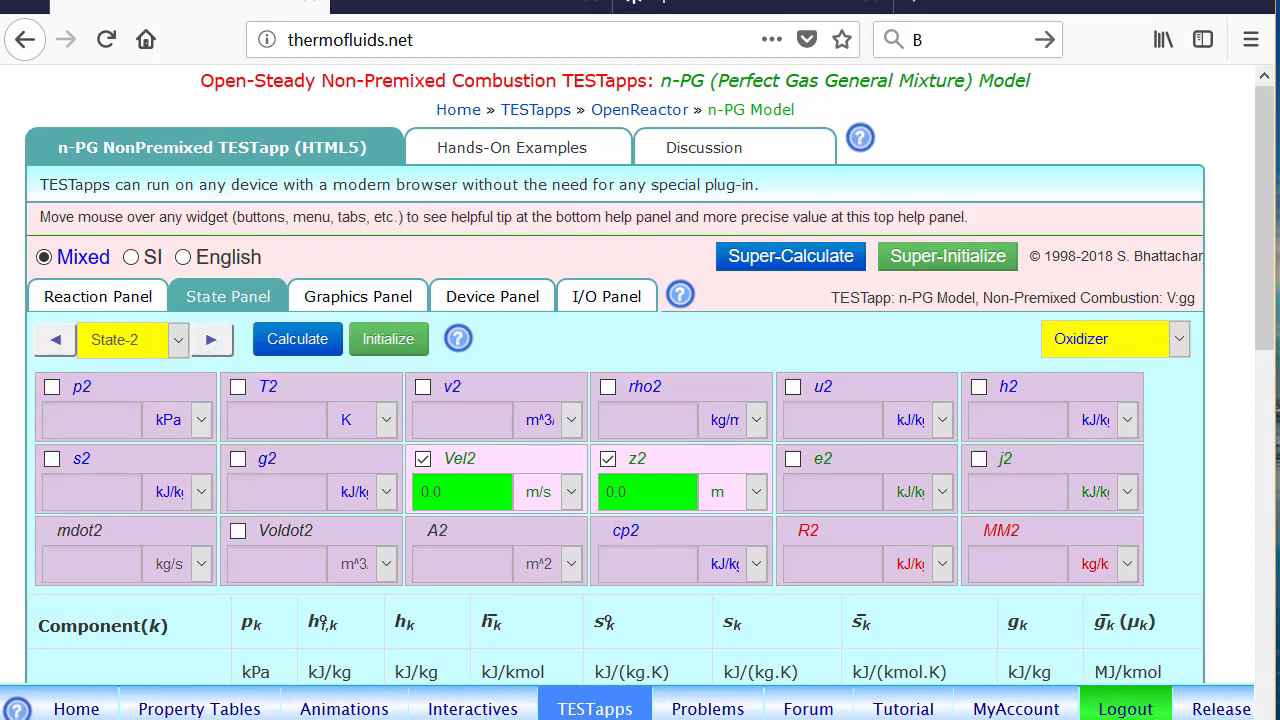
Try Products as the mixture for State-2 and set it back to Oxidizer.
click(1108, 344)
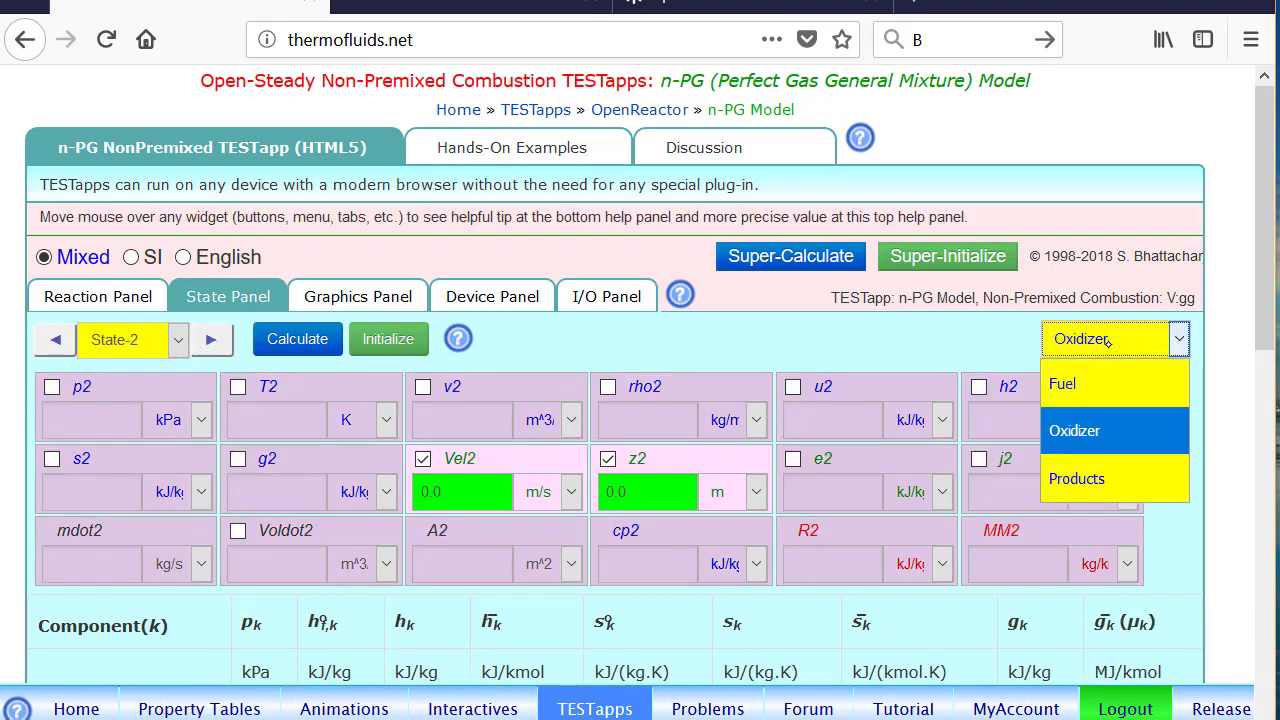
click(1078, 478)
click(1082, 491)
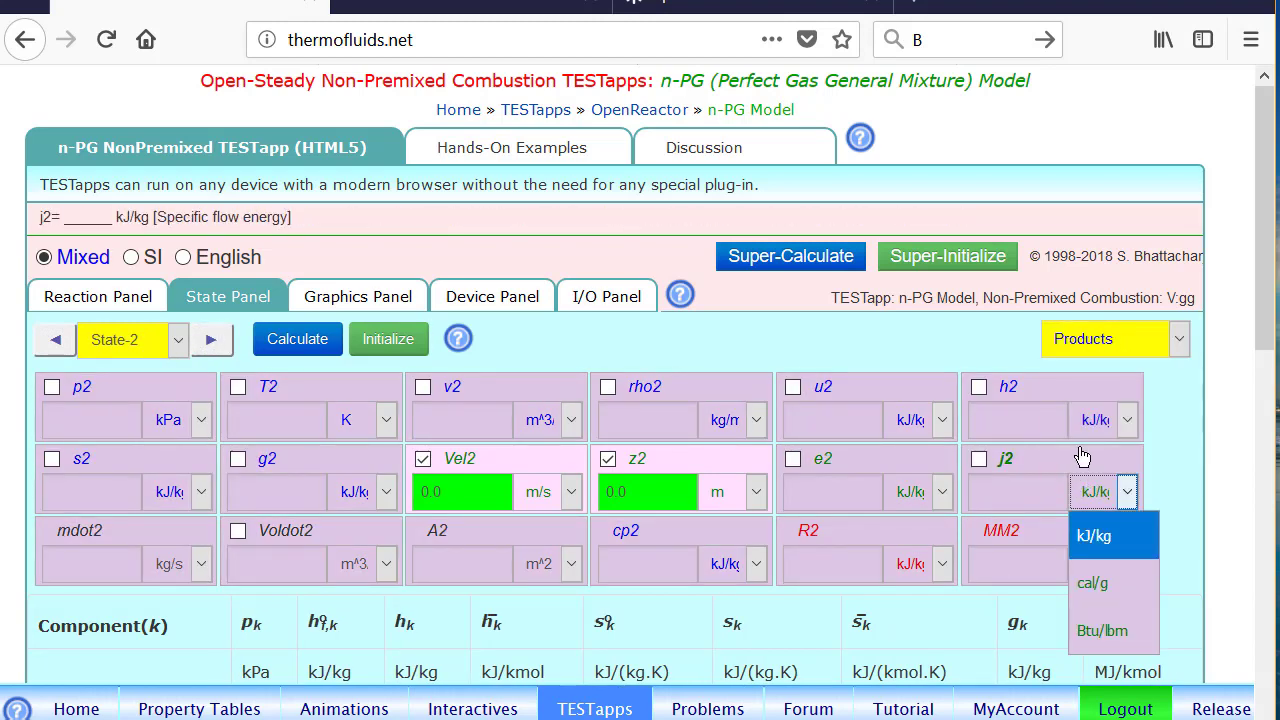
click(1094, 337)
click(1092, 431)
click(1095, 424)
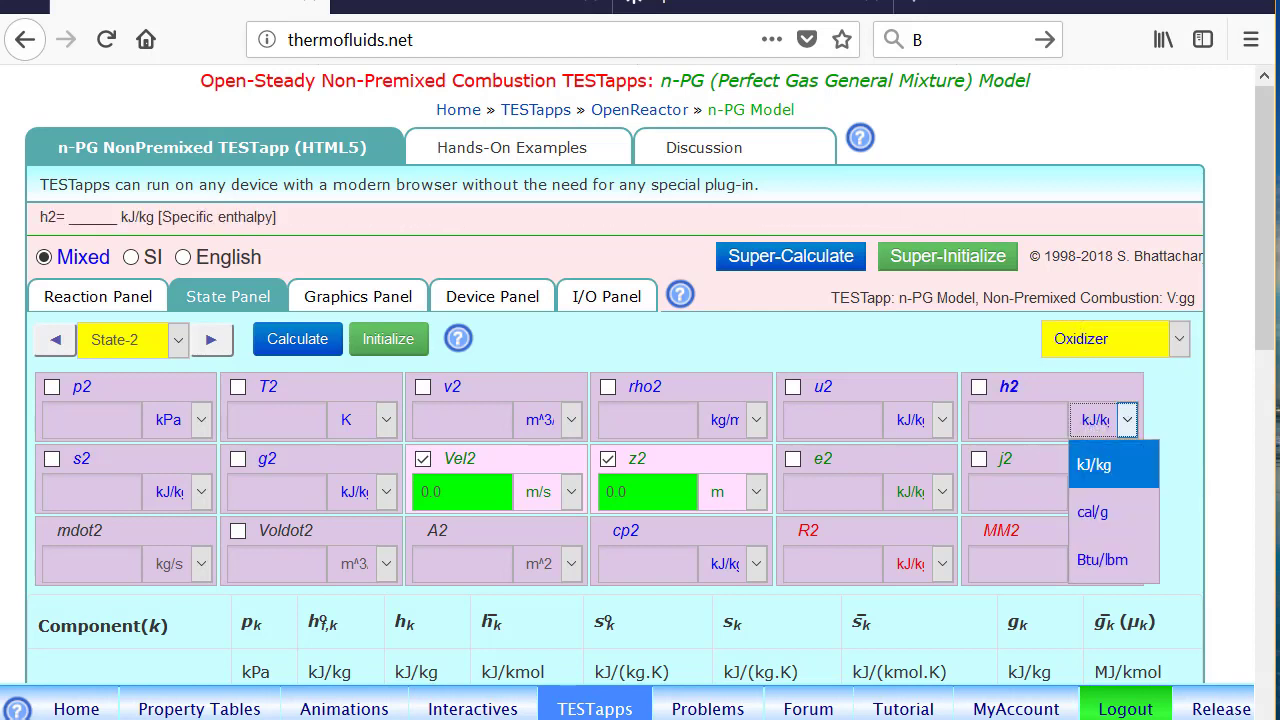
click(701, 335)
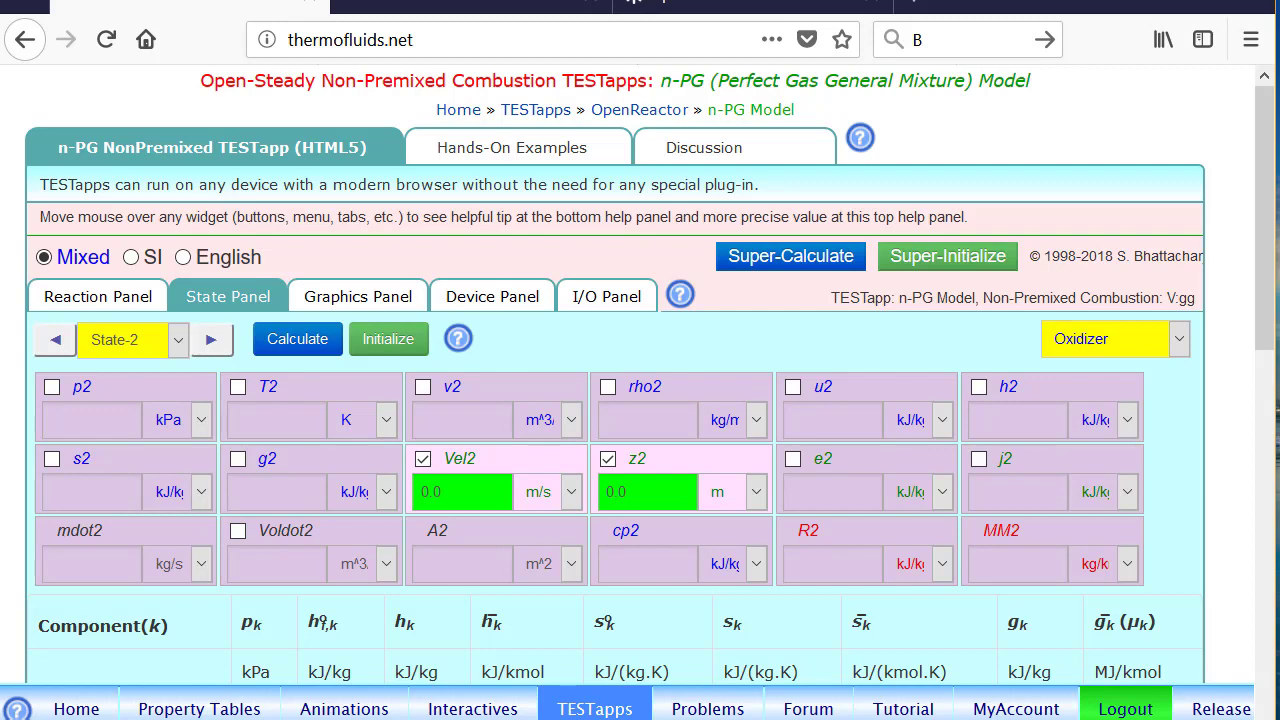
Calculate State-2 for the oxidizer with its pressure set to =p1 and its temperature set to =T1.
click(118, 397)
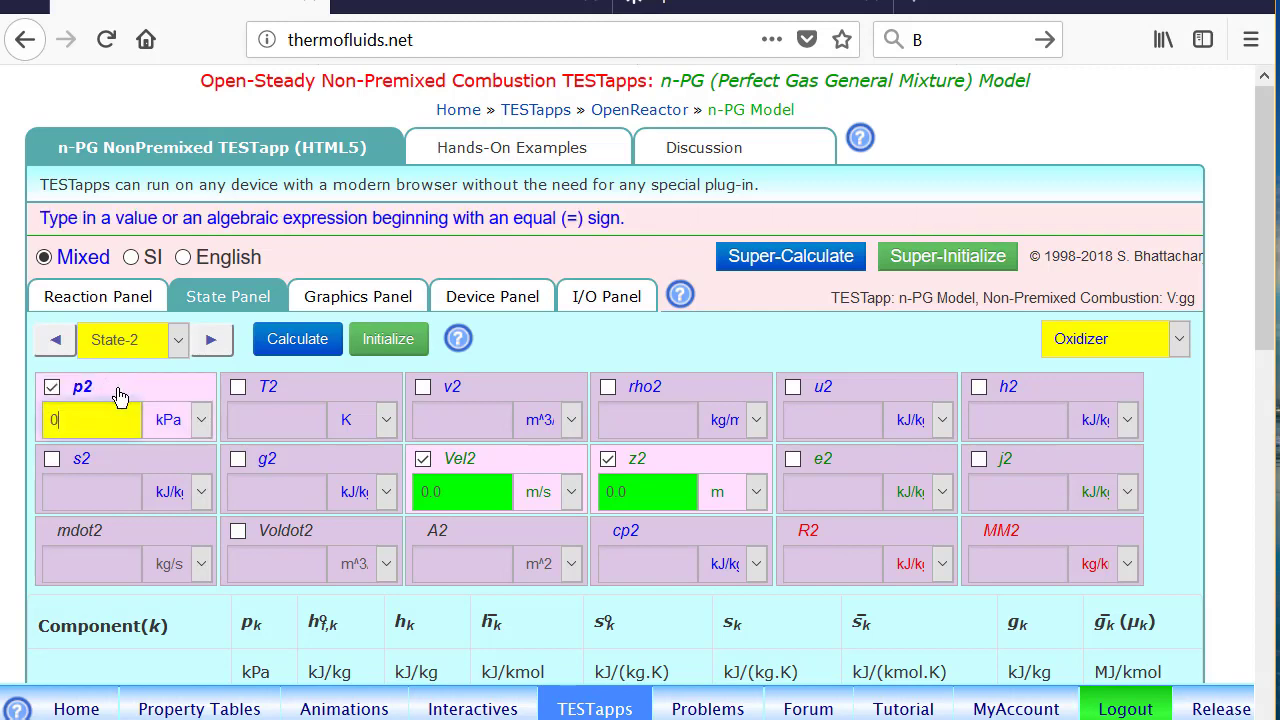
key(BackSpace)
text(=)
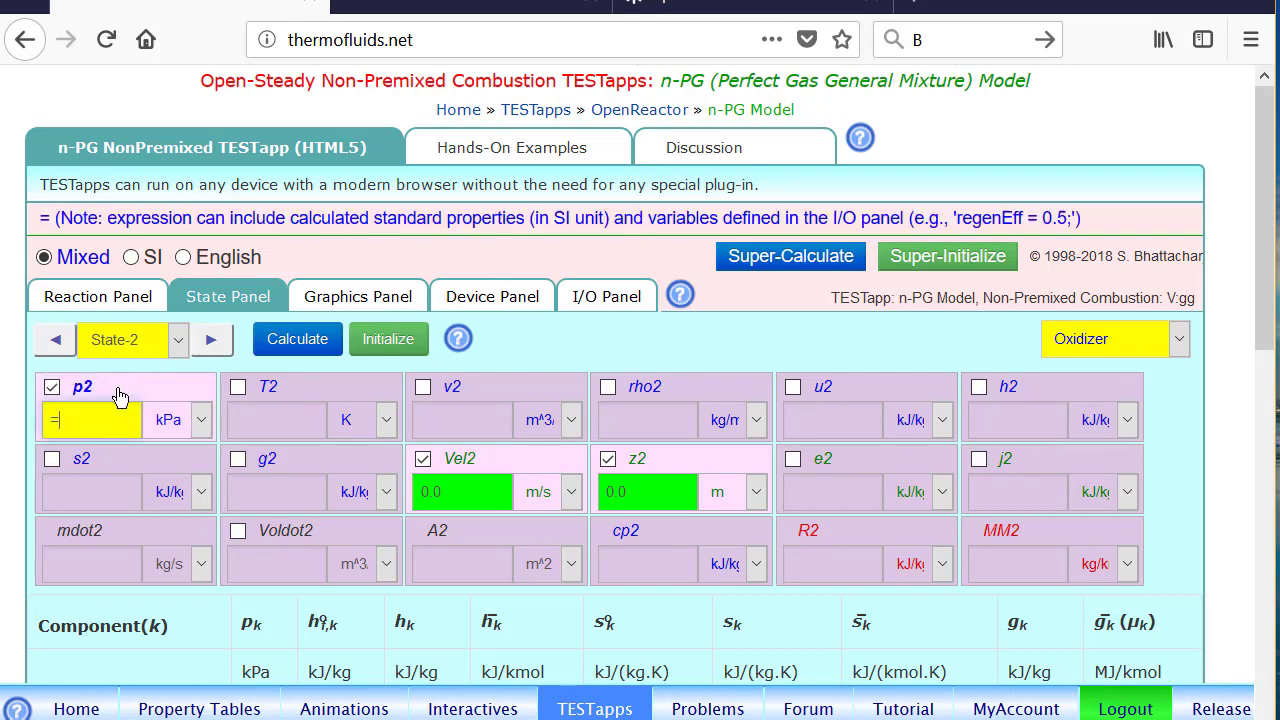
text(p1)
click(302, 398)
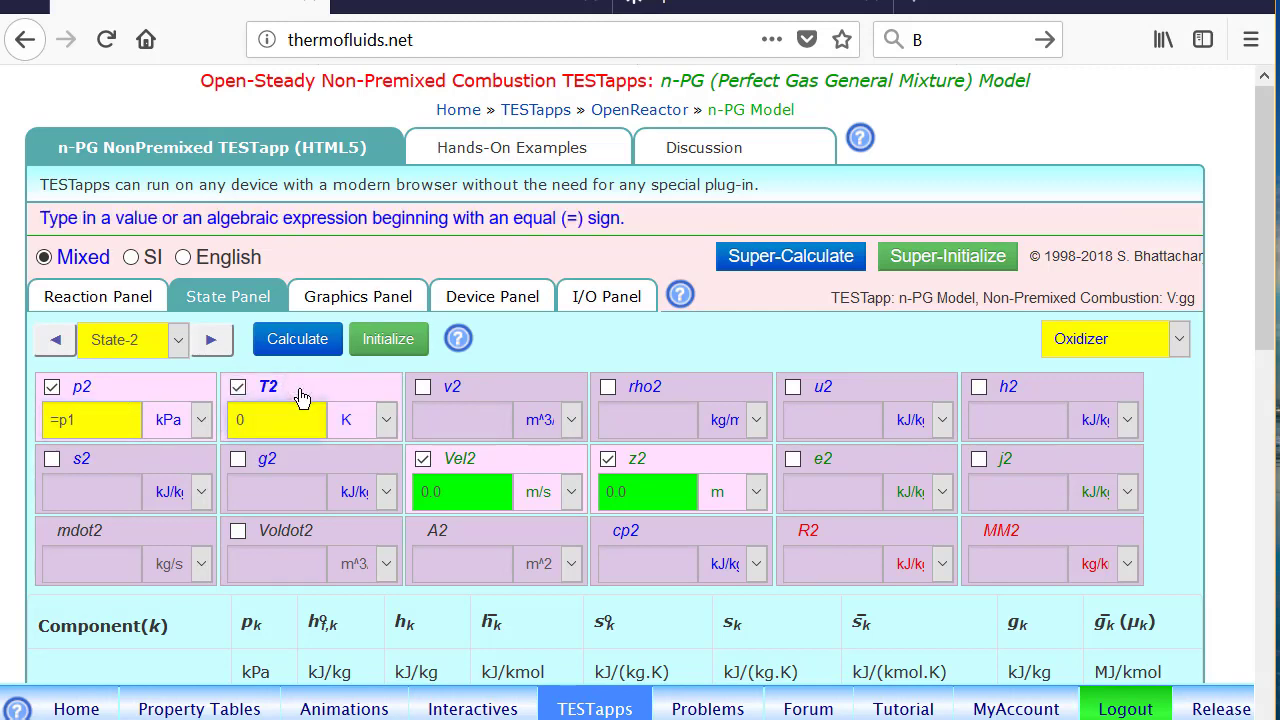
text(=T1)
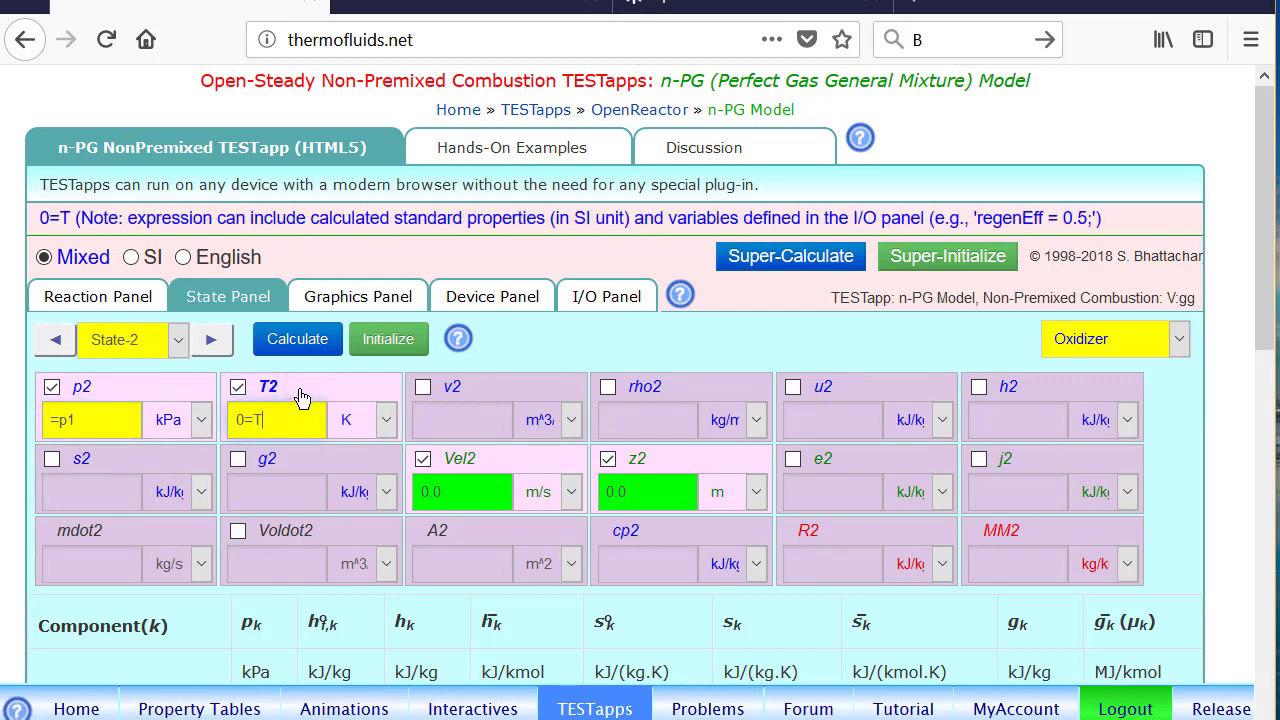
key(Return)
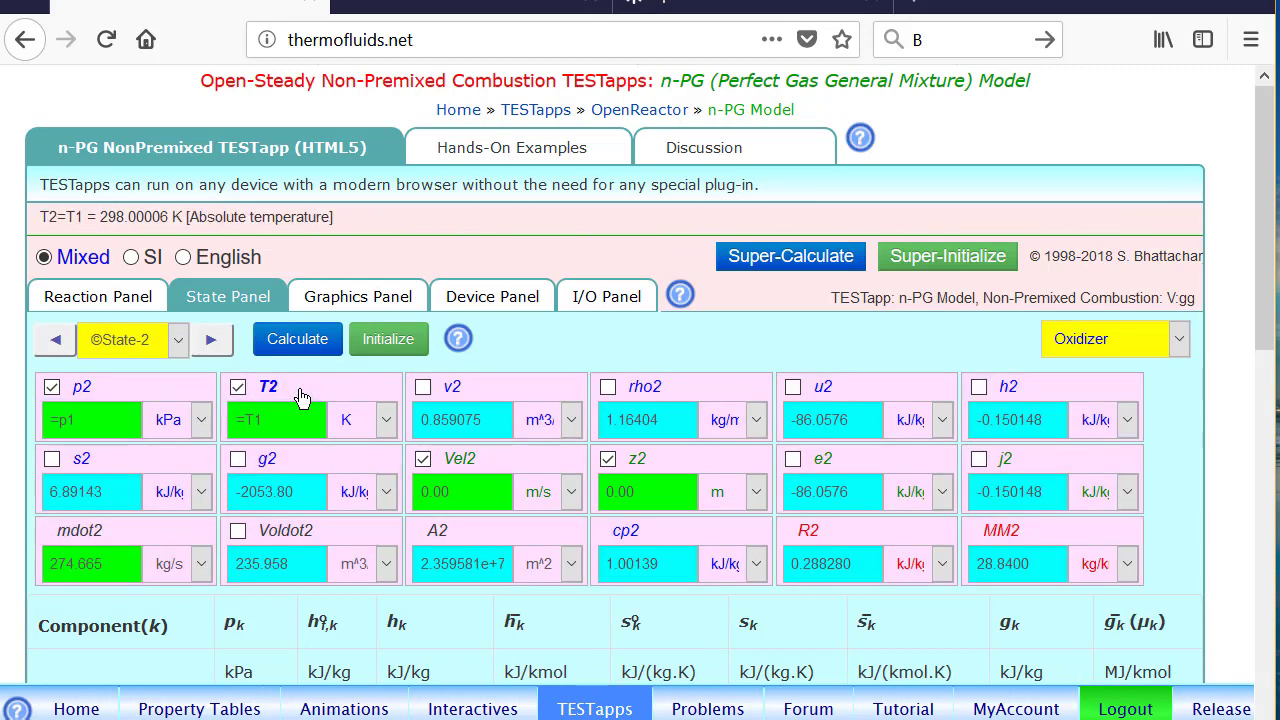
Calculate State-3 for the products with its pressure set to =p1 and its temperature set to =T1.
click(210, 341)
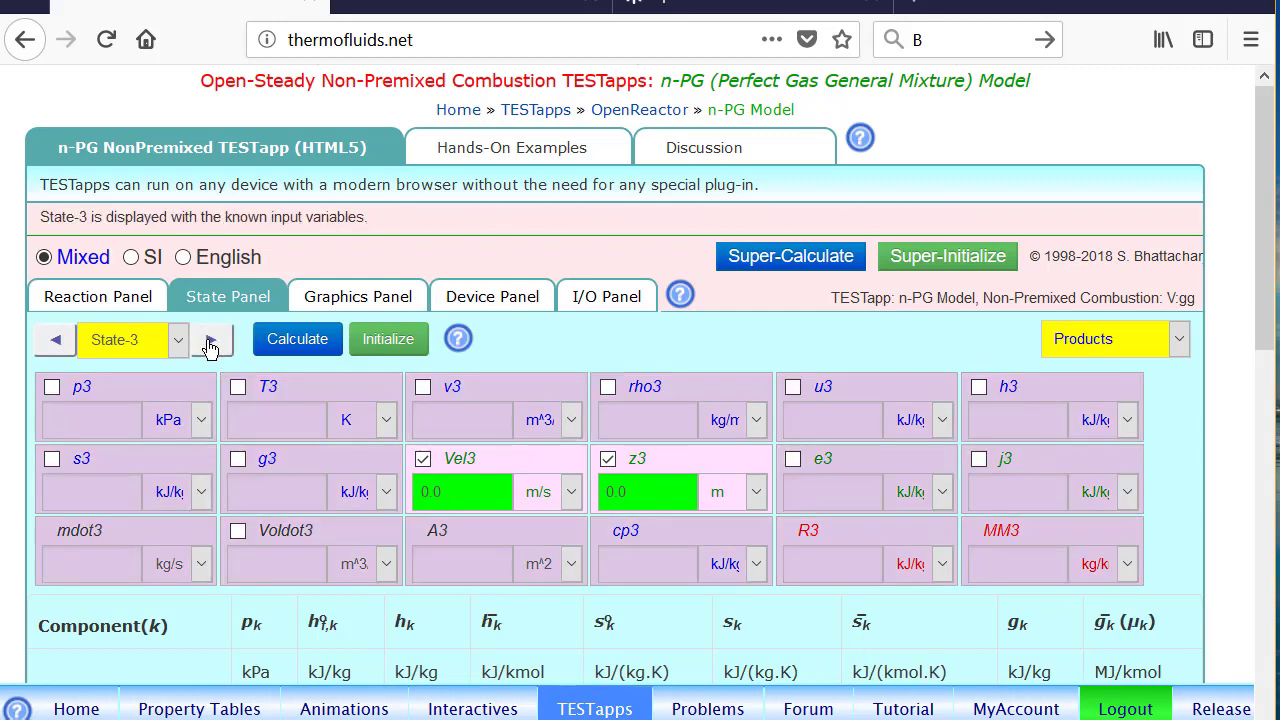
click(116, 393)
text(=p1)
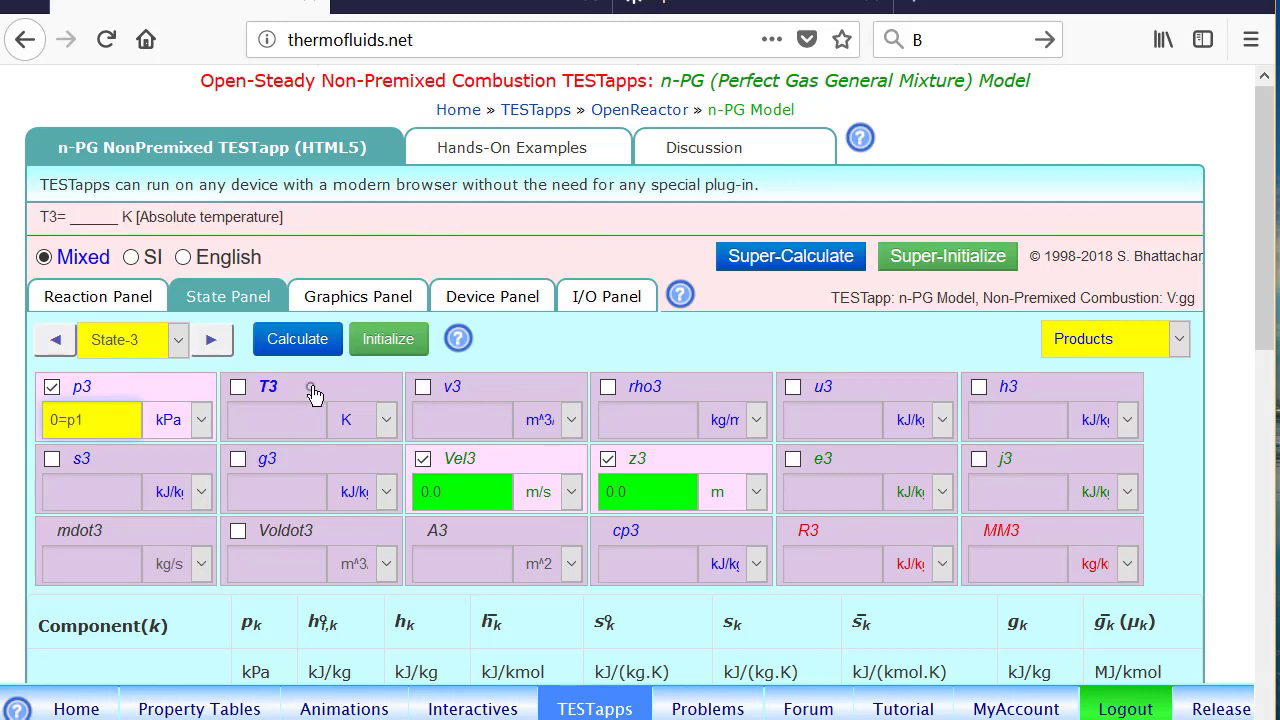
click(311, 395)
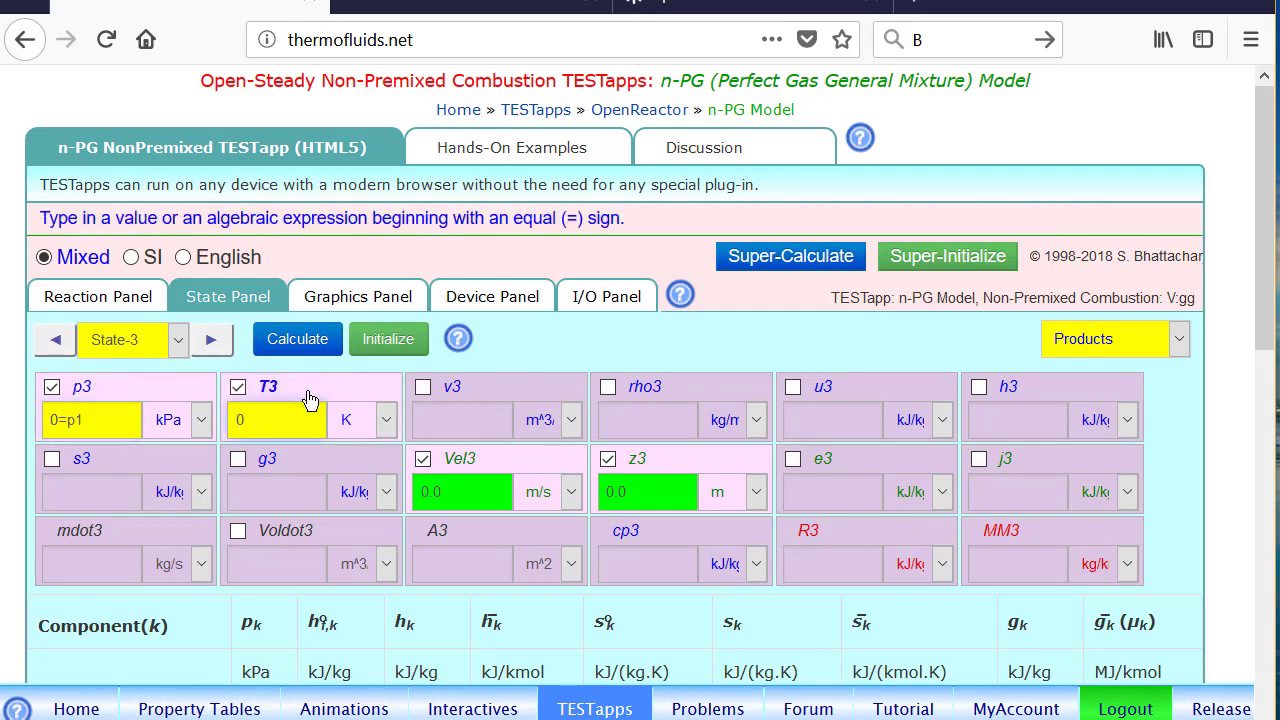
text(=T1)
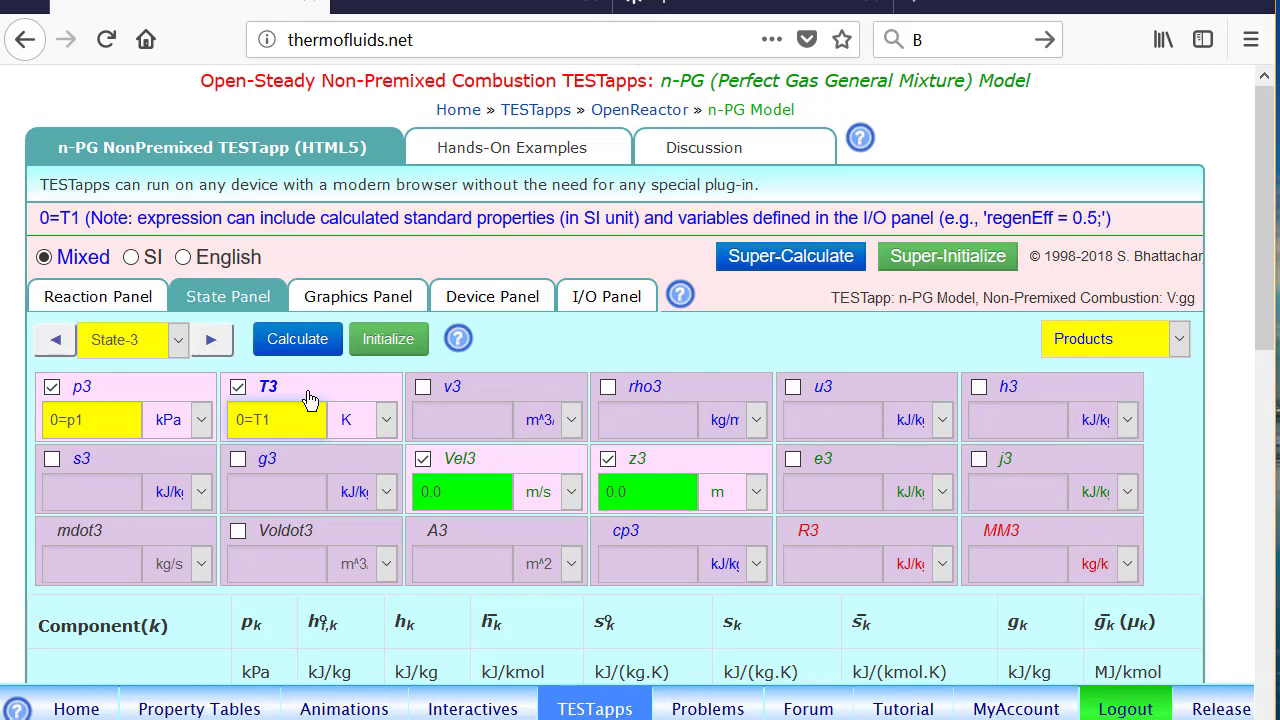
key(Return)
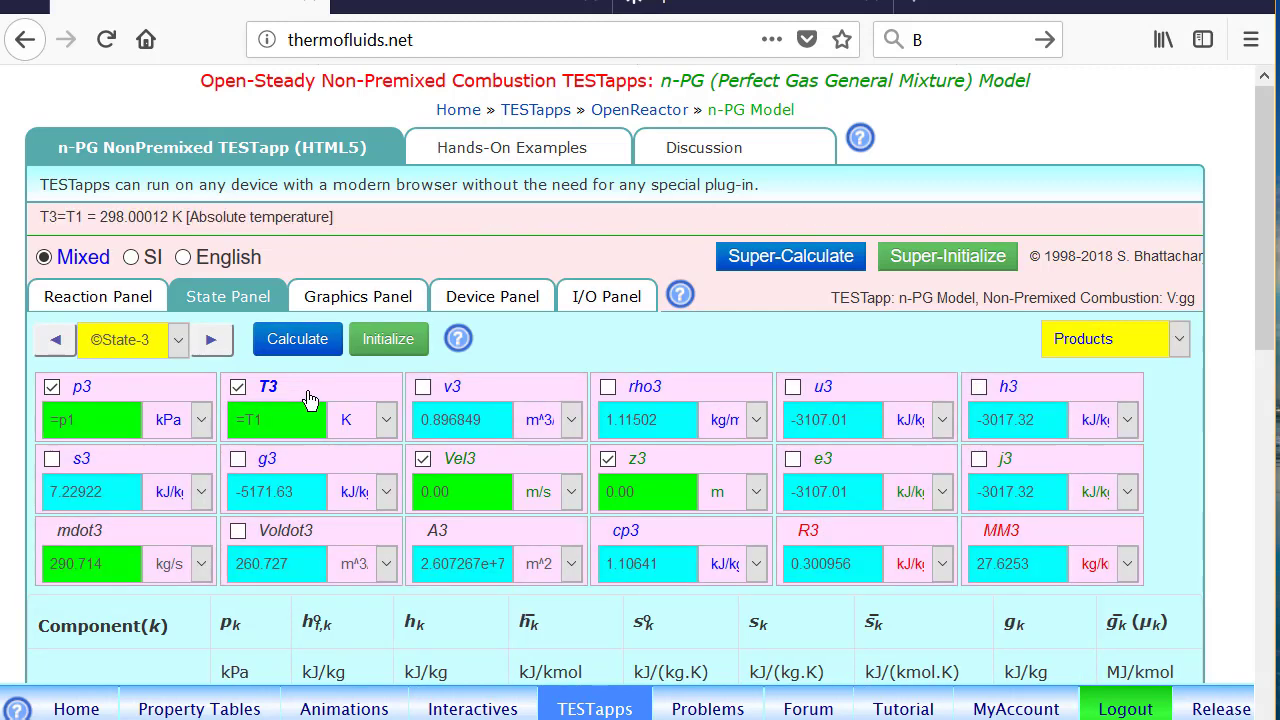
Set up Device-1 with State-1 and State-2 as inlets i1 and i2 and State-3 as exit e2.
click(489, 304)
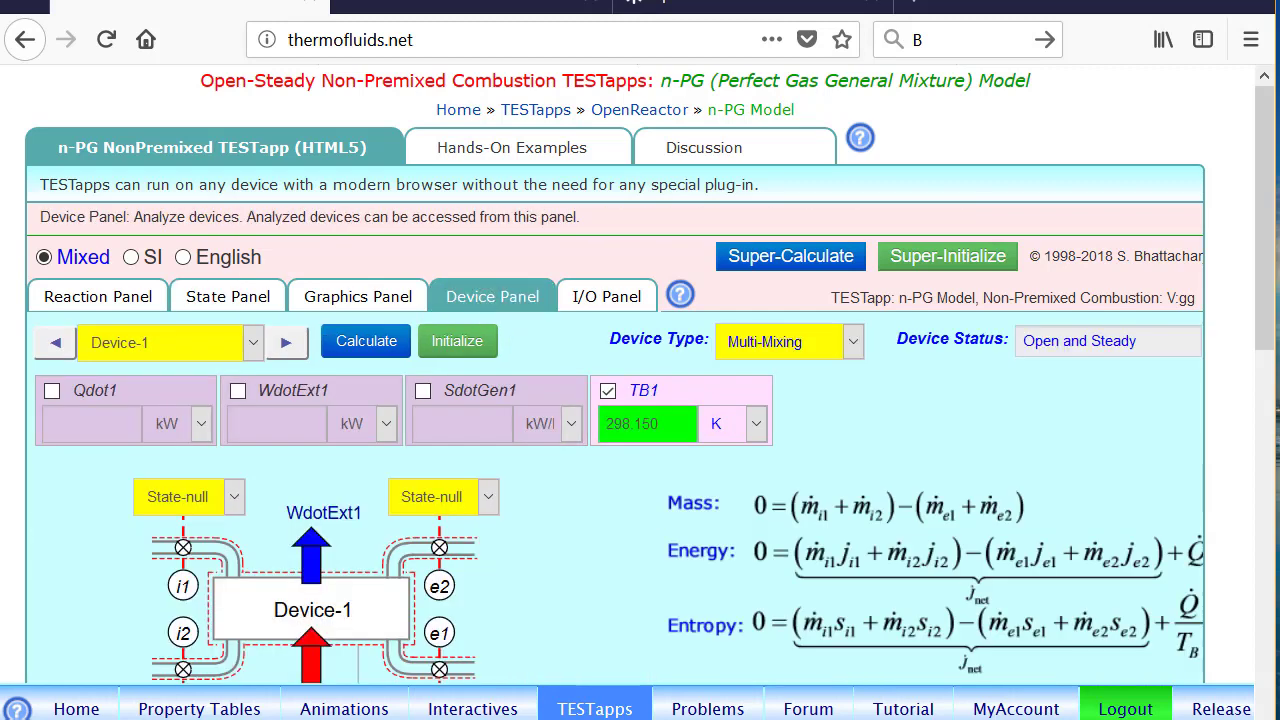
scroll(222, 341, down, 3)
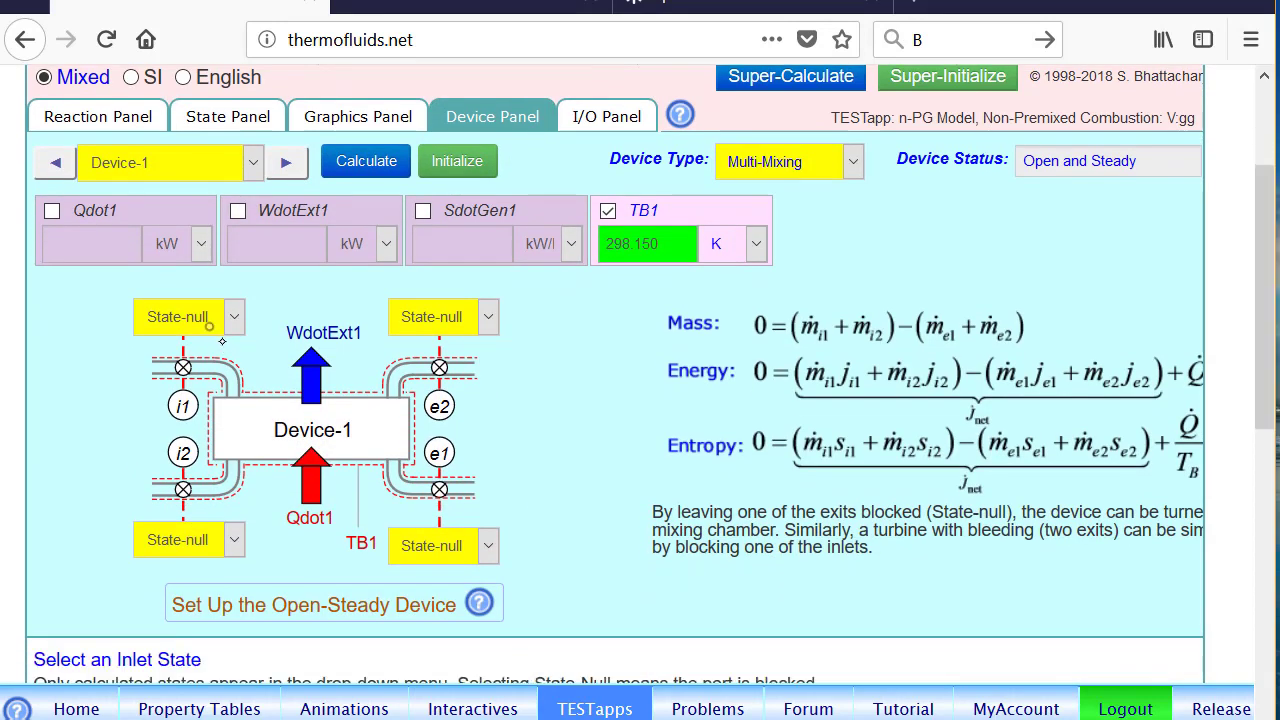
click(209, 326)
click(170, 405)
click(183, 538)
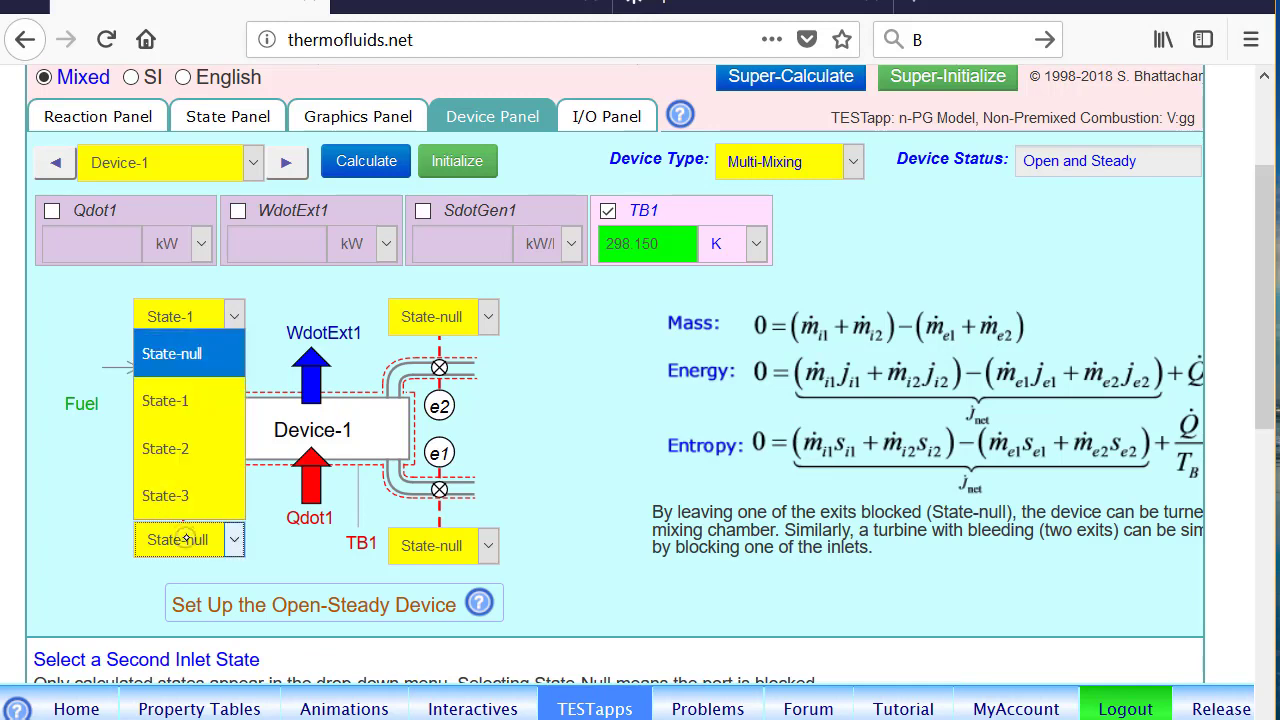
click(172, 448)
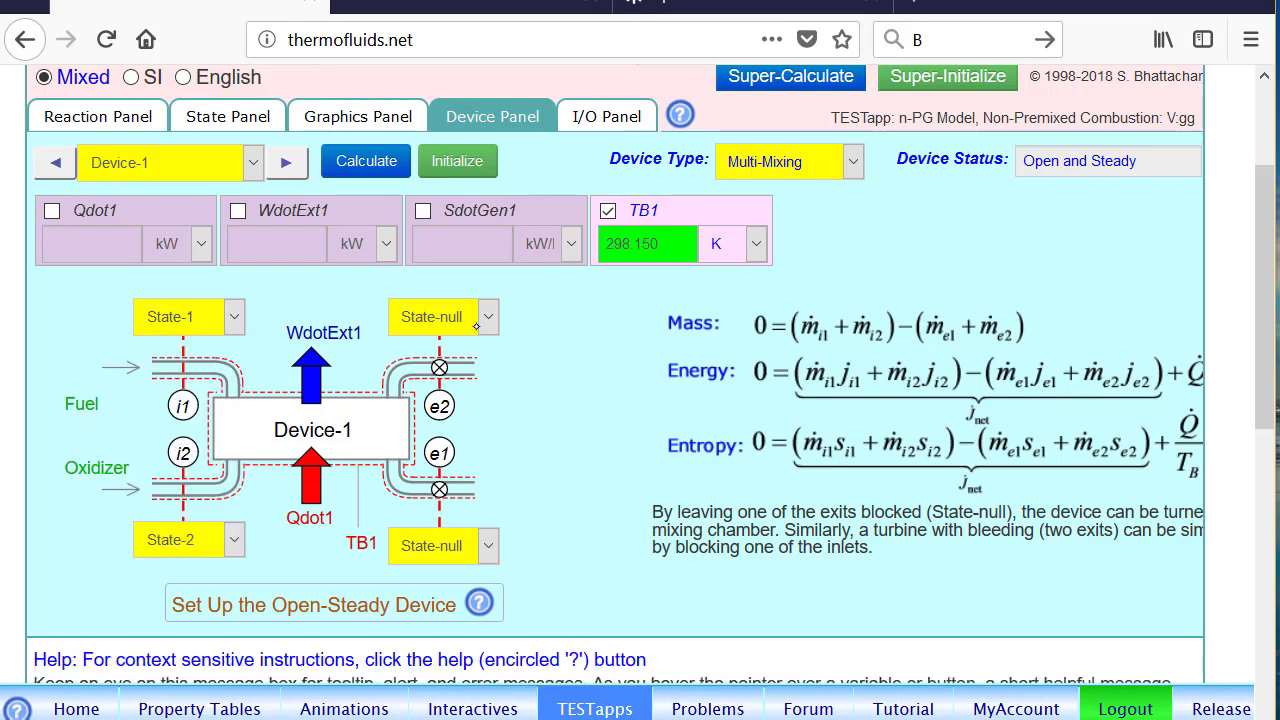
click(477, 326)
click(445, 482)
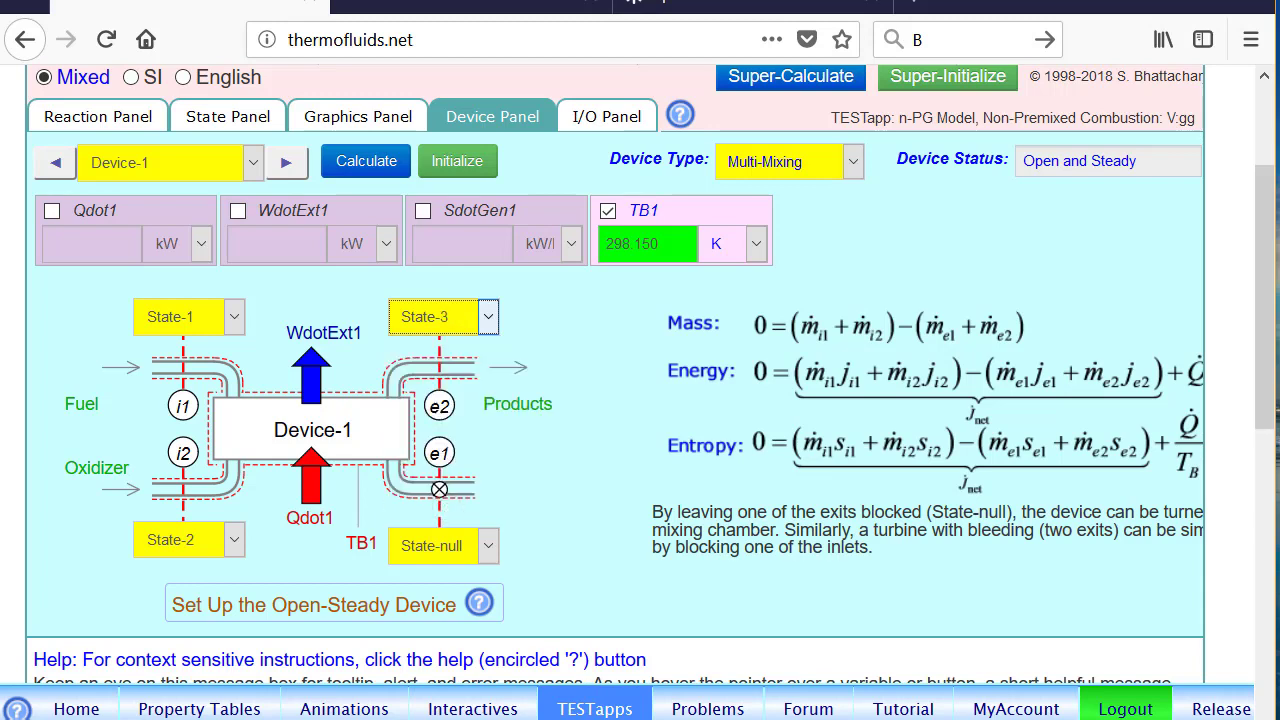
Calculate Device-1 with the external work rate WdotExt1 set to 0 kW.
click(272, 210)
click(366, 162)
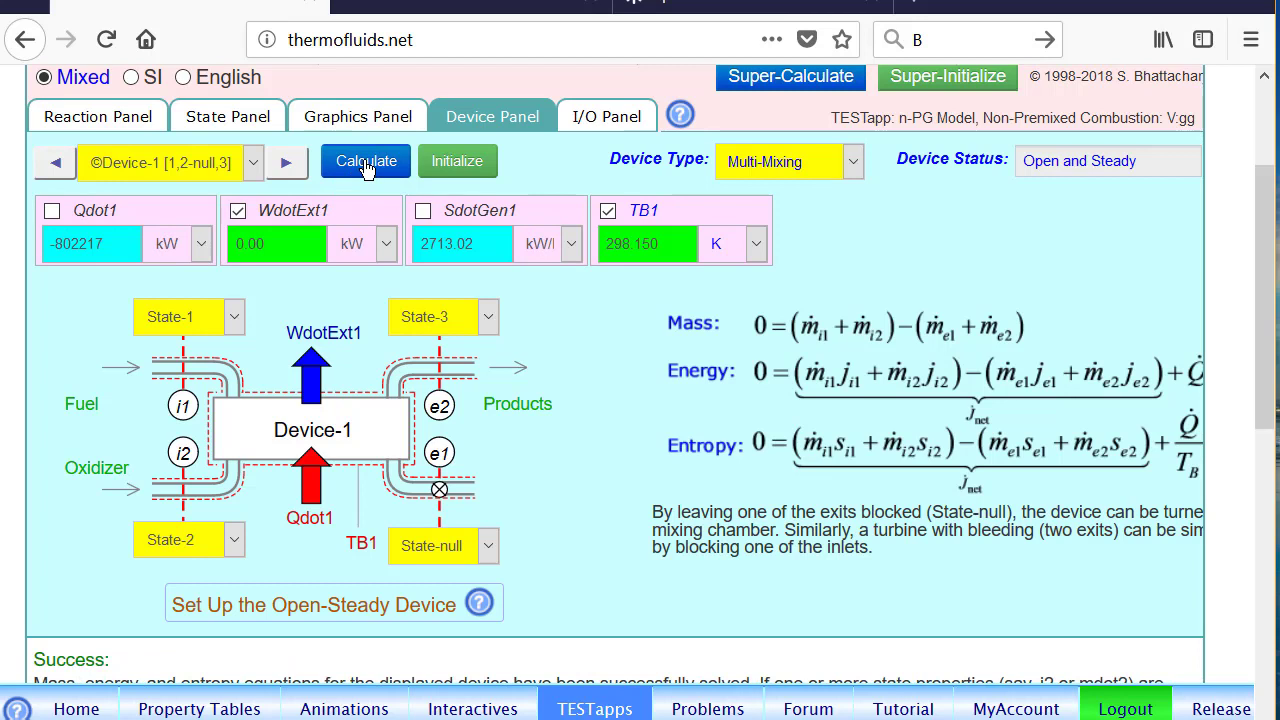
mouse_move(58, 265)
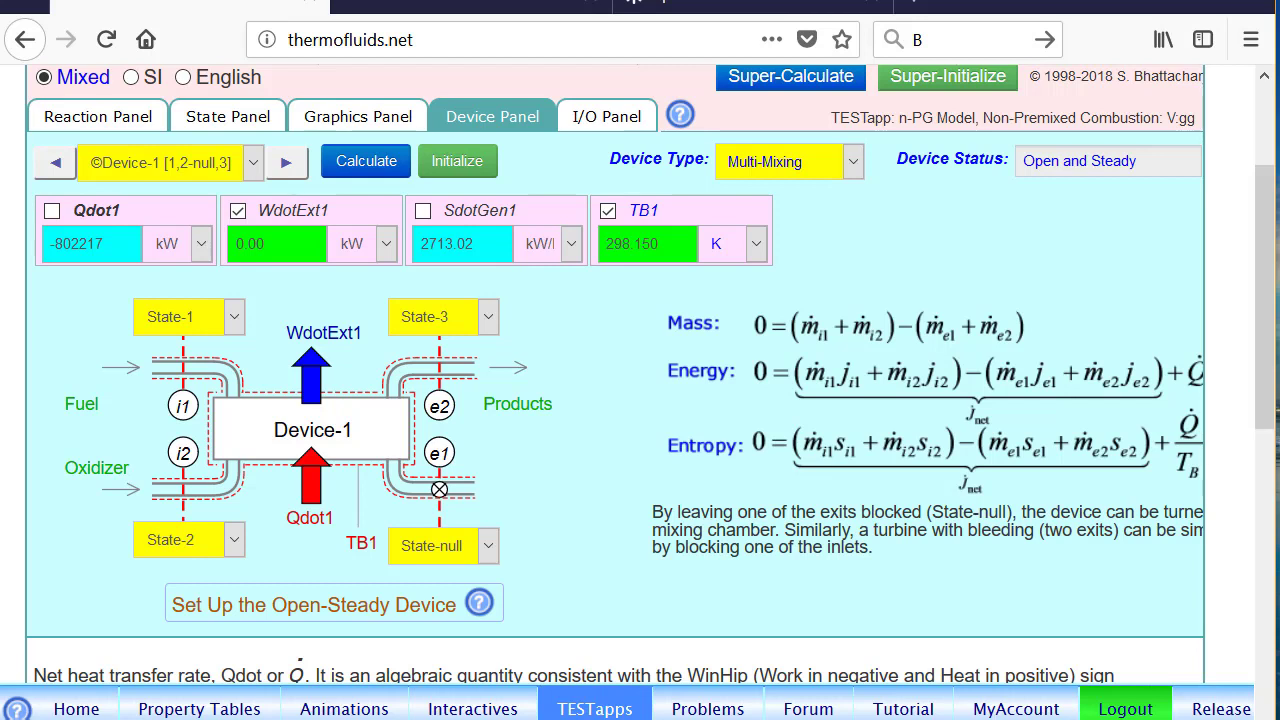
Enter the user code LHV = -Qdot1/mdt1; in the I/O input area and evaluate it.
click(624, 122)
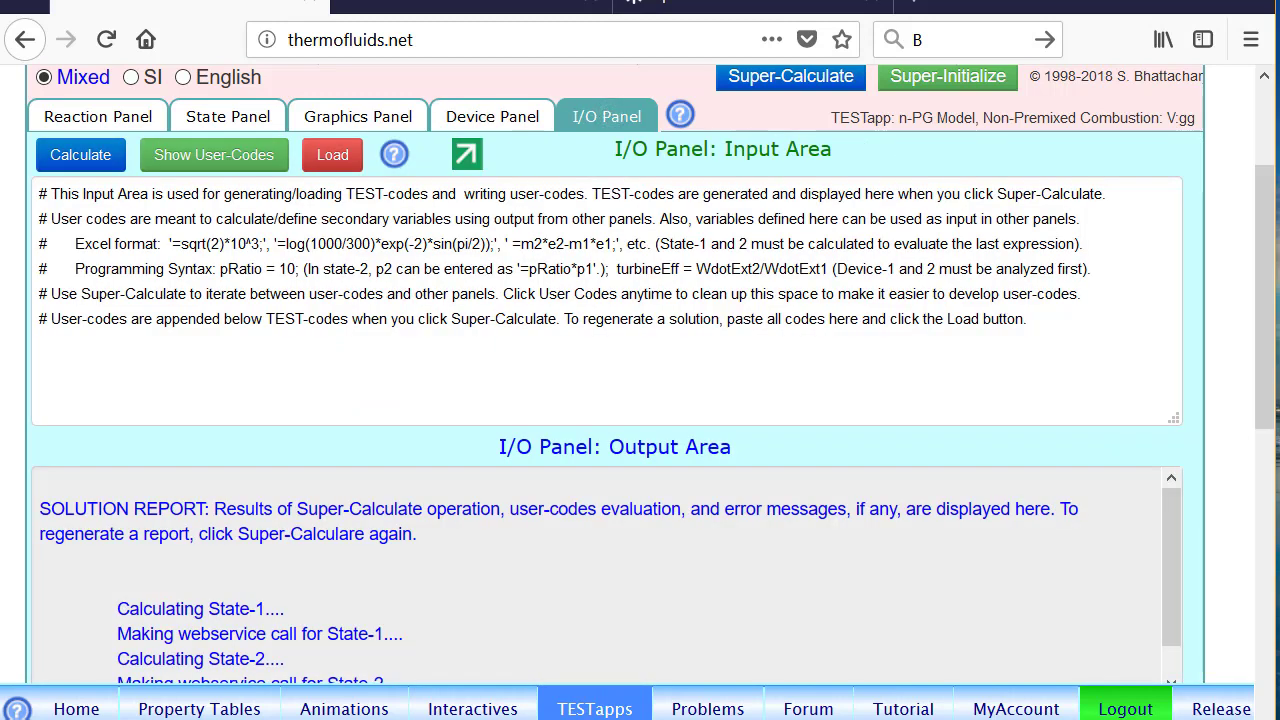
click(80, 365)
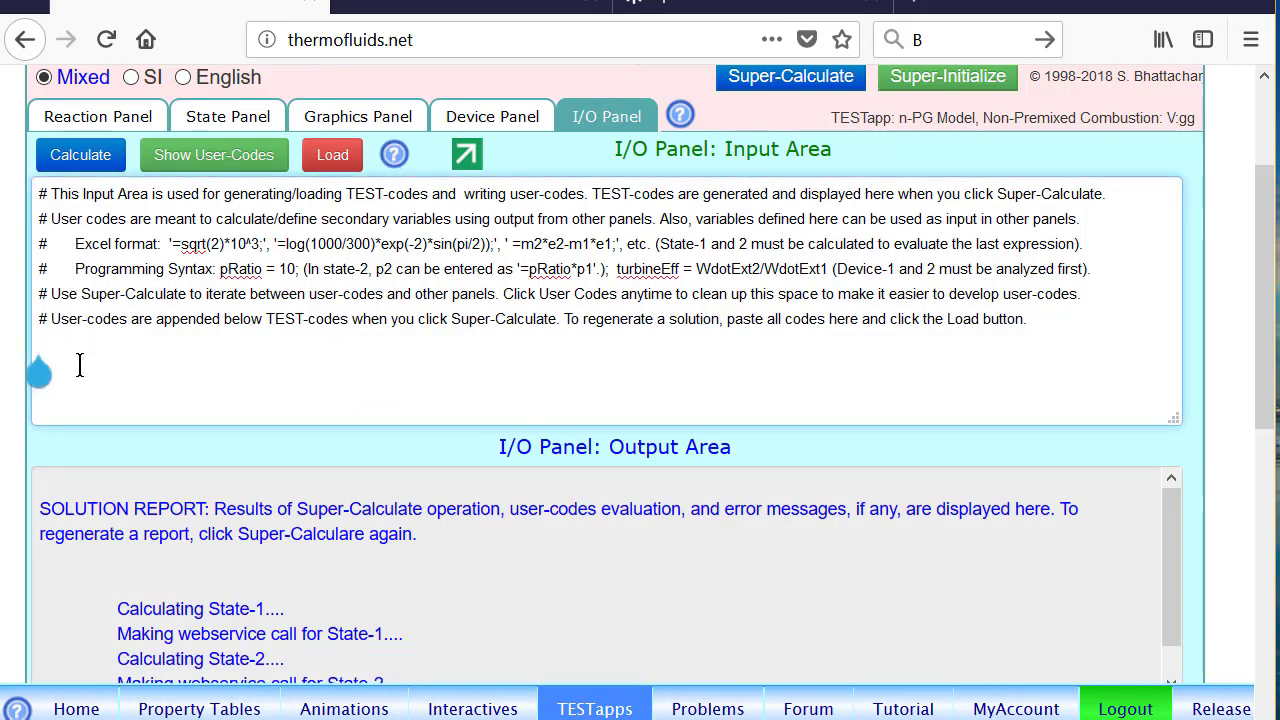
text(LHV = )
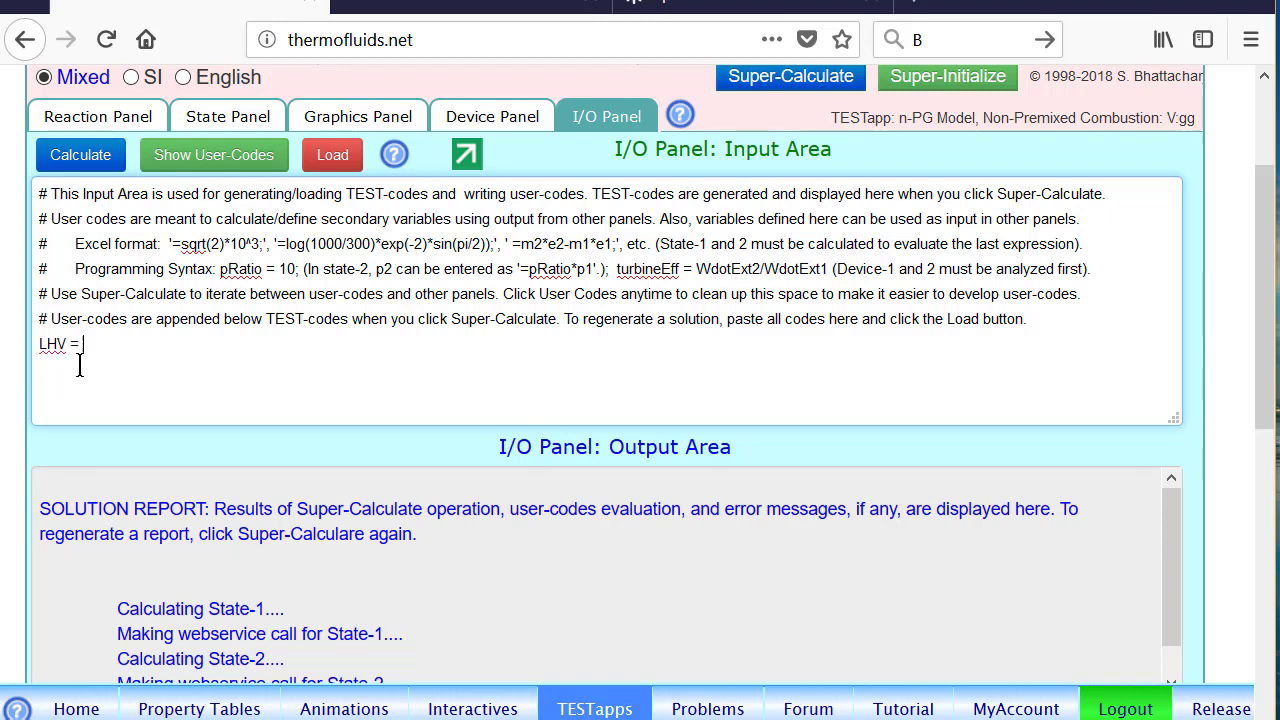
text(Qdot1/md)
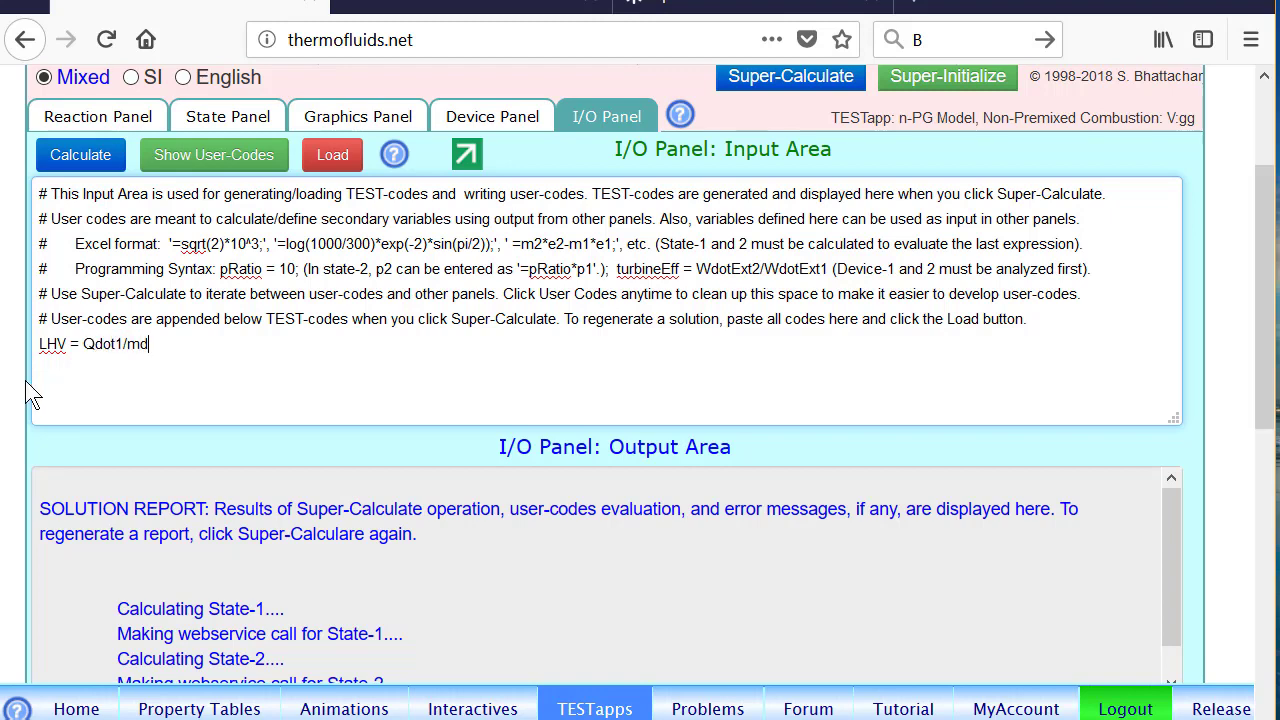
text(t1)
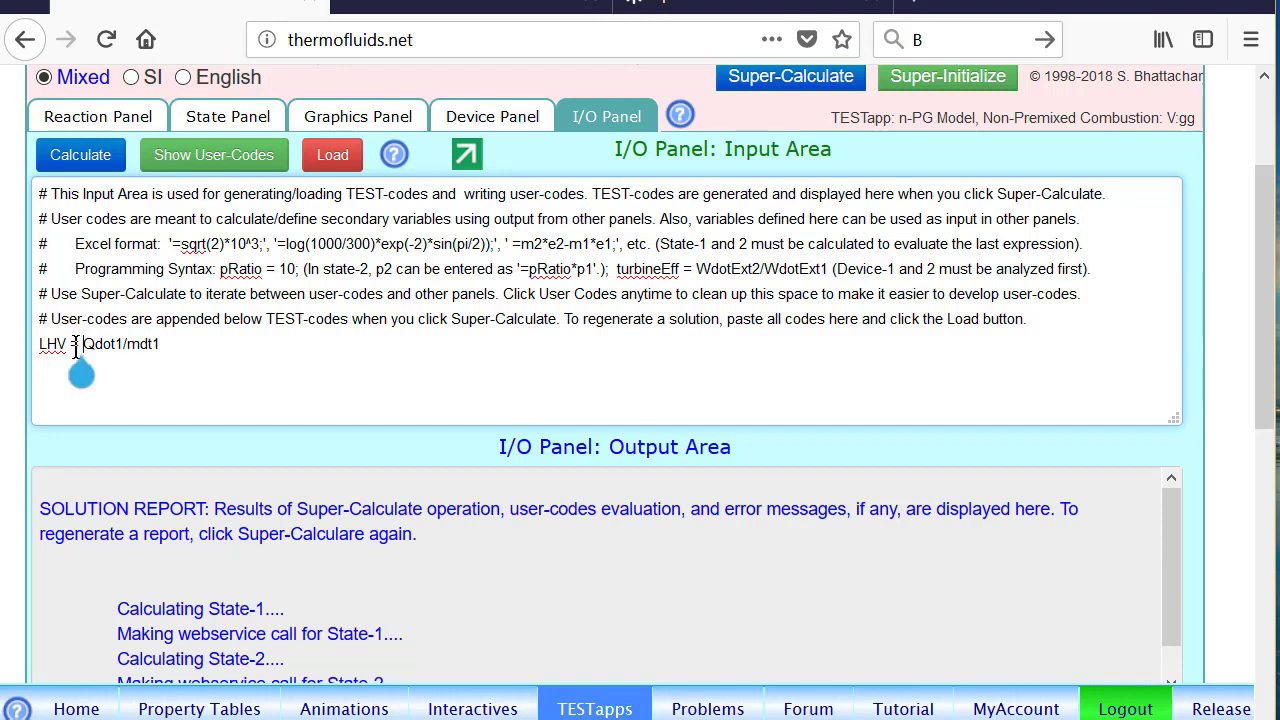
text(-)
click(190, 345)
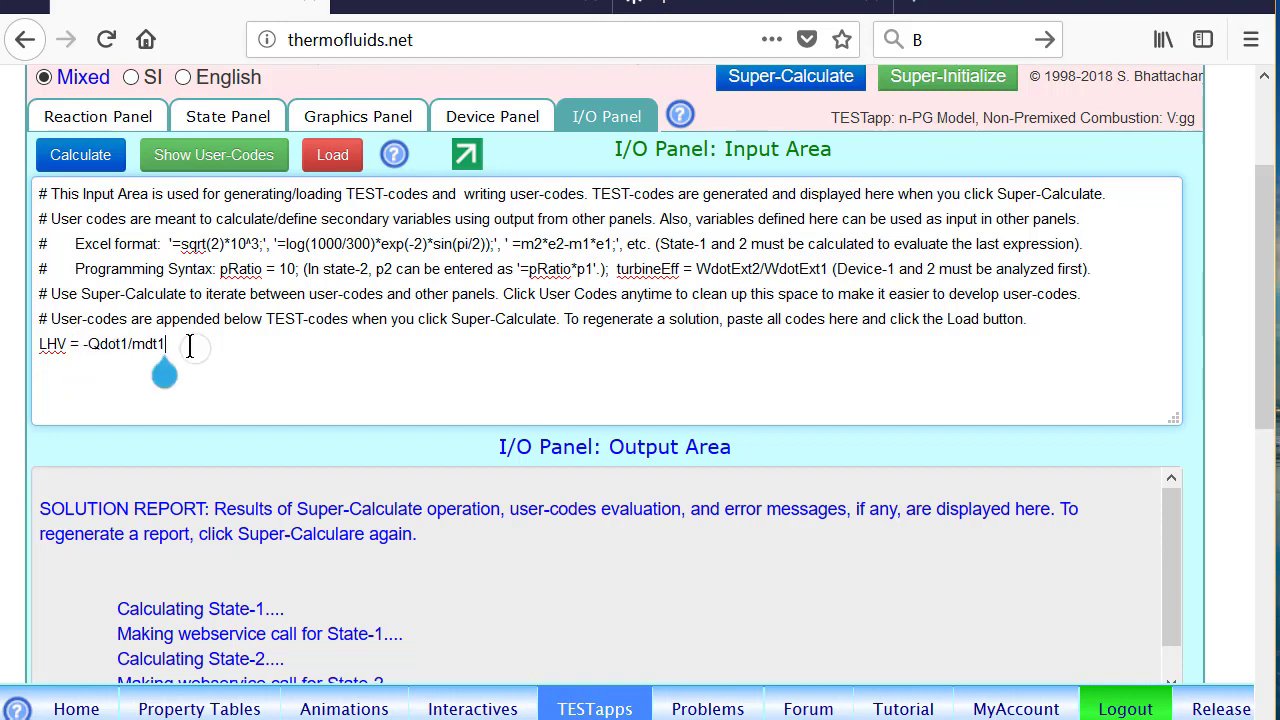
text(;)
key(Return)
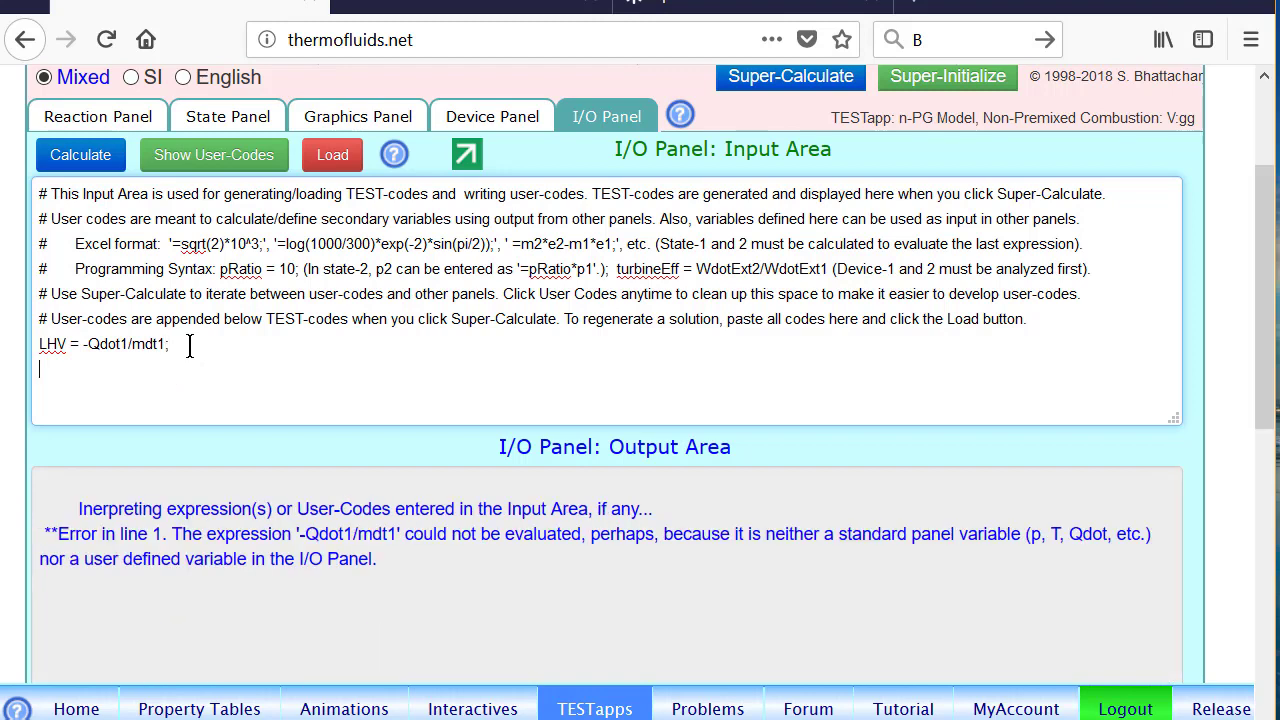
Correct the mass flow variable so the user code reads LHV = -Qdot1/mdot1; and evaluate it again.
click(490, 116)
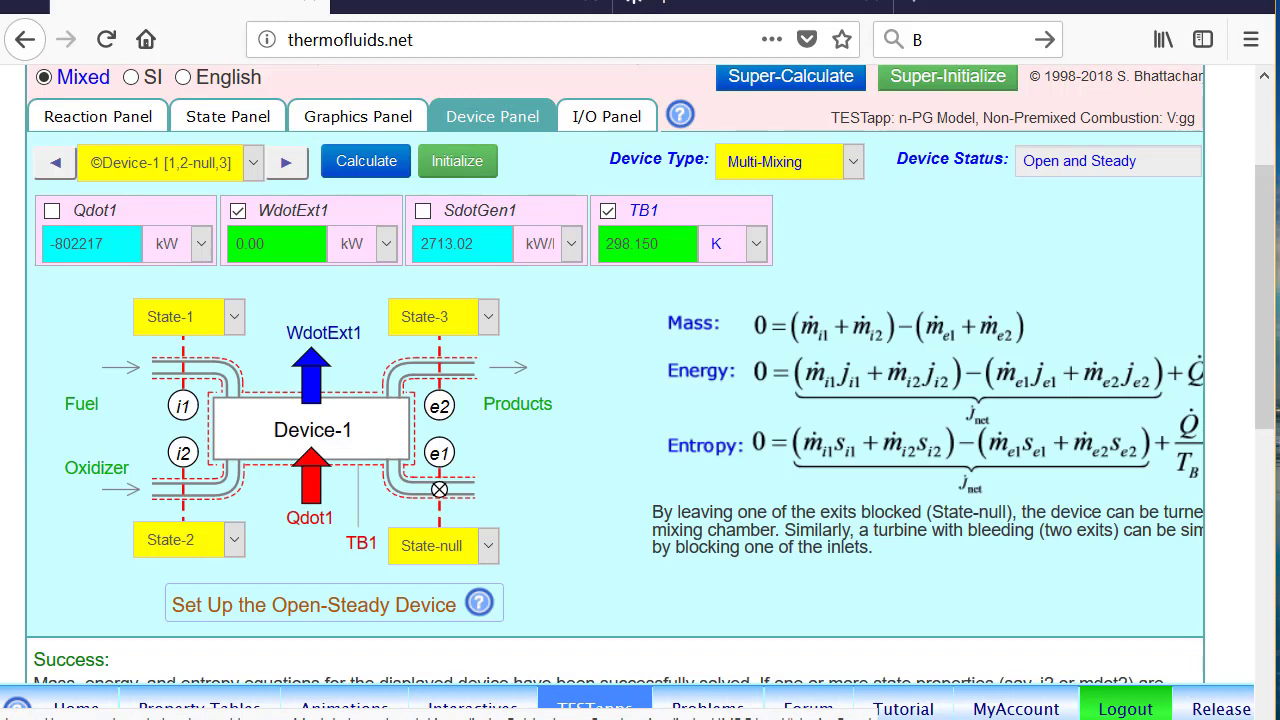
click(628, 124)
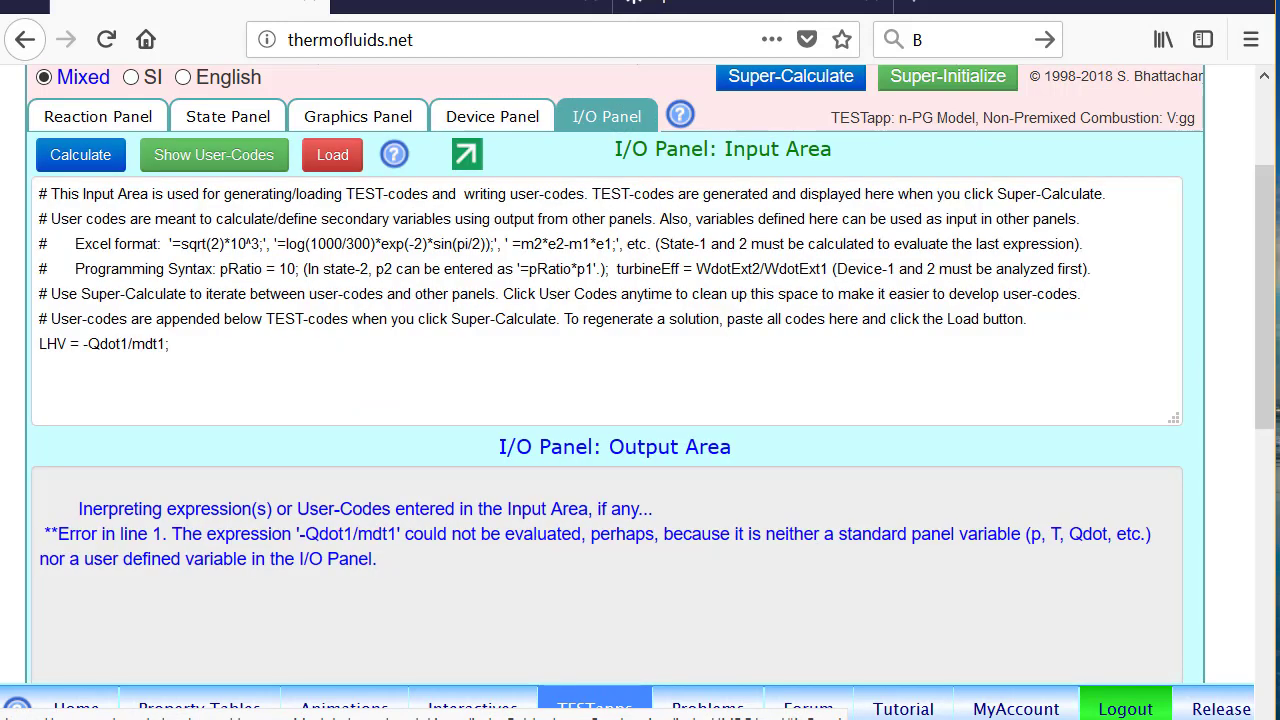
click(157, 344)
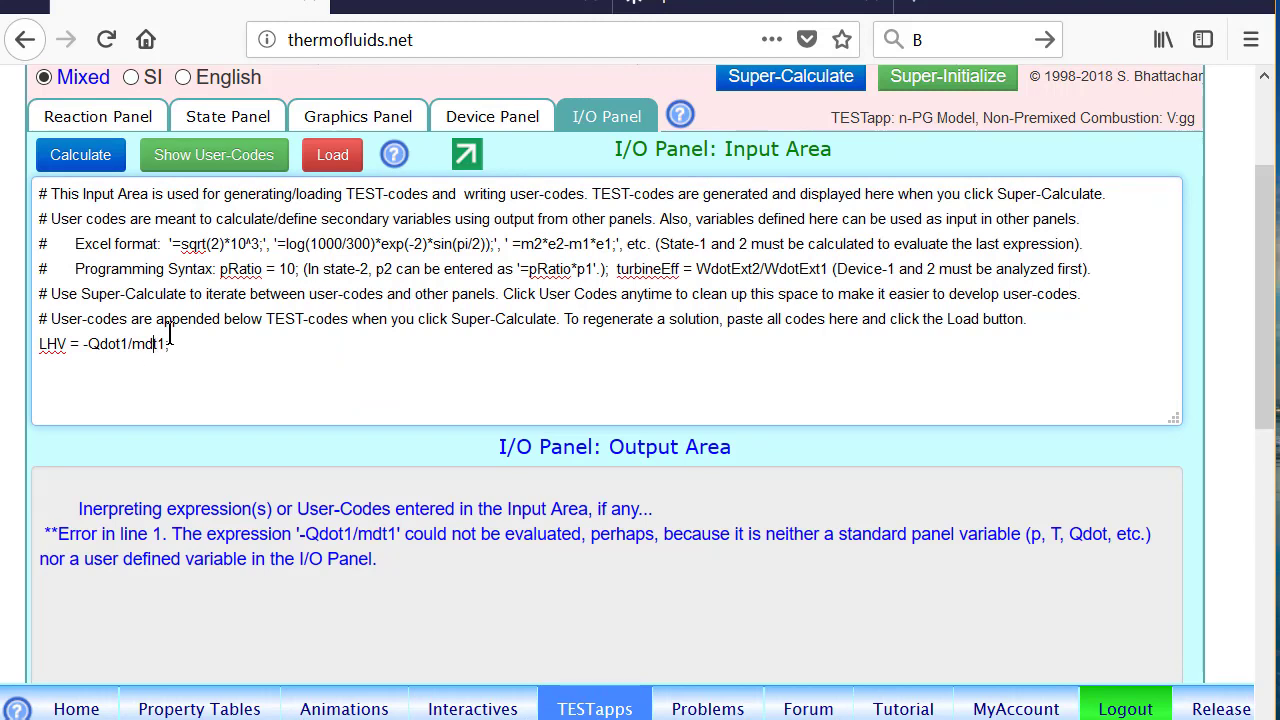
text(o)
click(210, 344)
text(;)
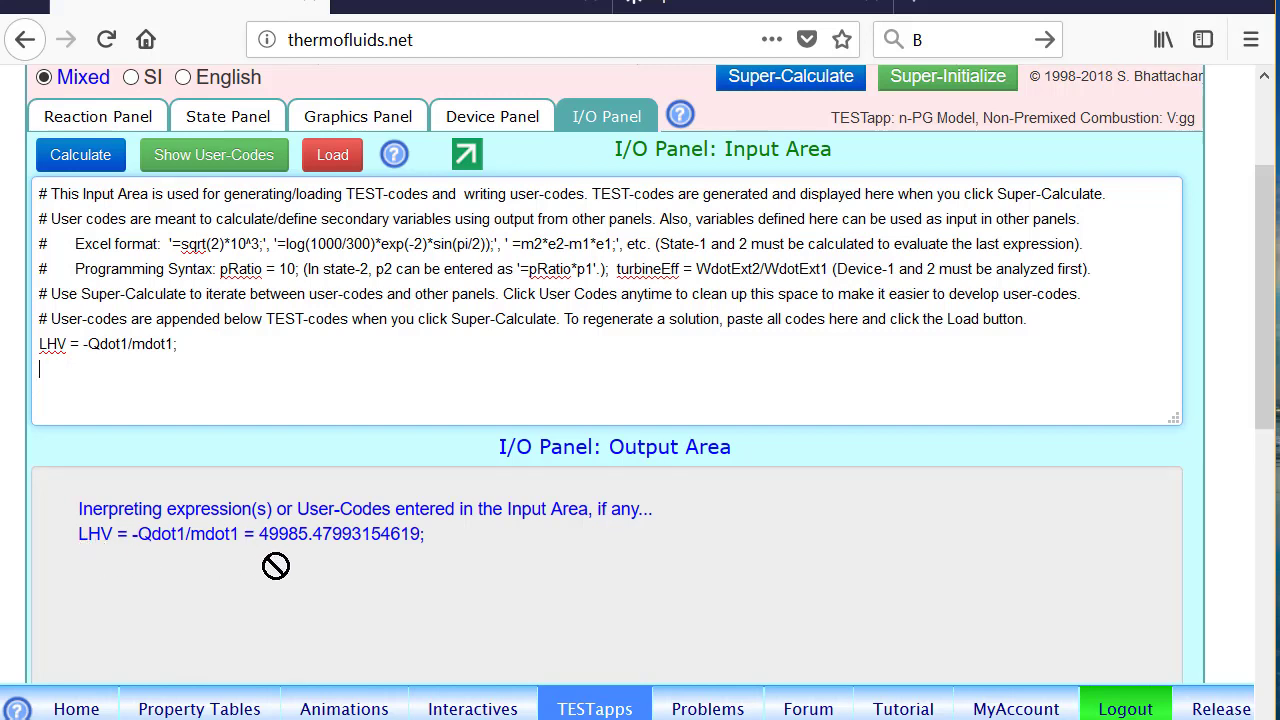
key(ctrl+shift+d)
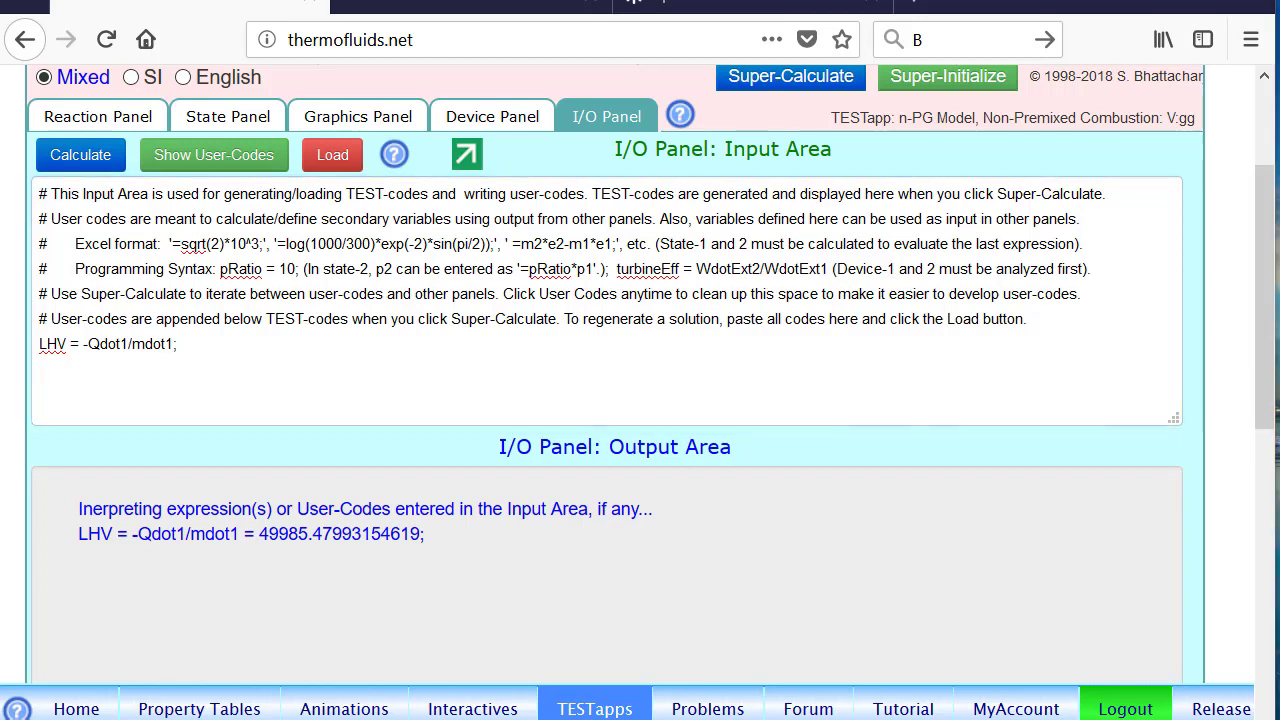
mouse_move(269, 571)
mouse_down()
mouse_move(261, 591)
mouse_move(278, 604)
mouse_move(310, 589)
mouse_move(478, 592)
mouse_move(520, 548)
mouse_move(532, 590)
mouse_move(549, 593)
mouse_move(532, 616)
mouse_up()
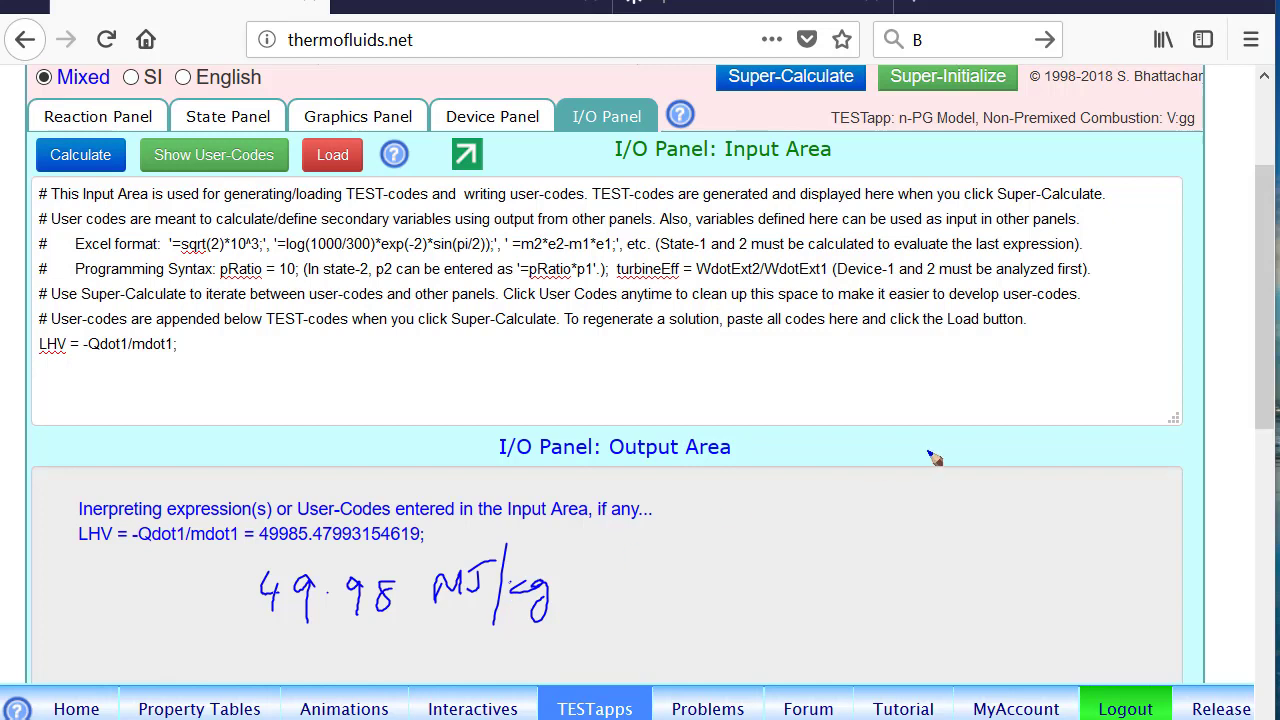
key(Escape)
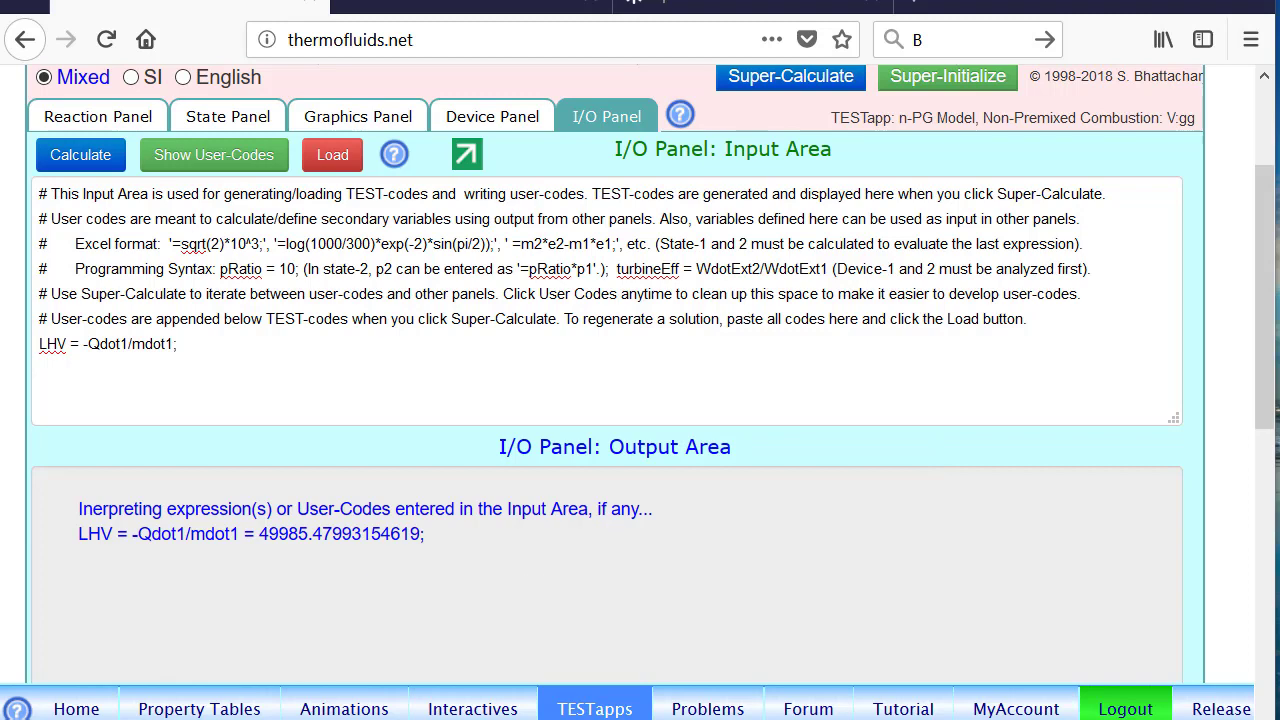
Replace the H2O vapor in the Products mixture with 2 kmol of liquid water, H2O(L), and check the reaction equation.
click(100, 122)
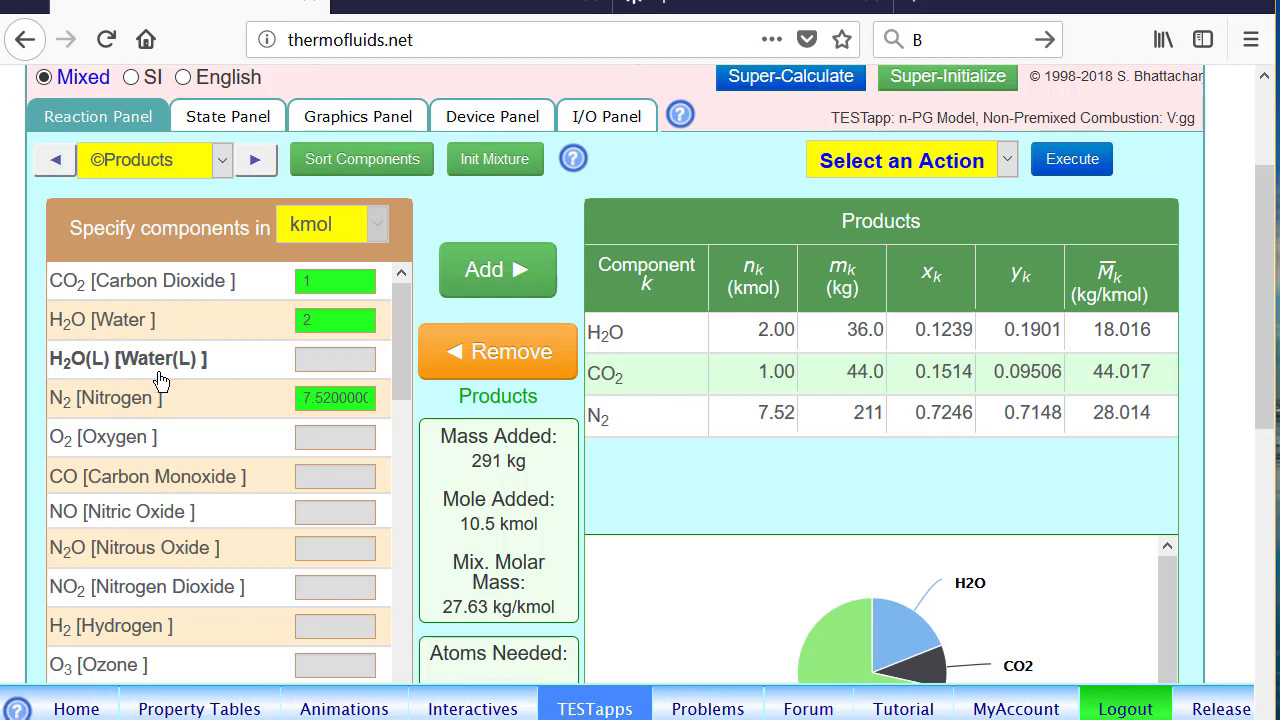
click(190, 330)
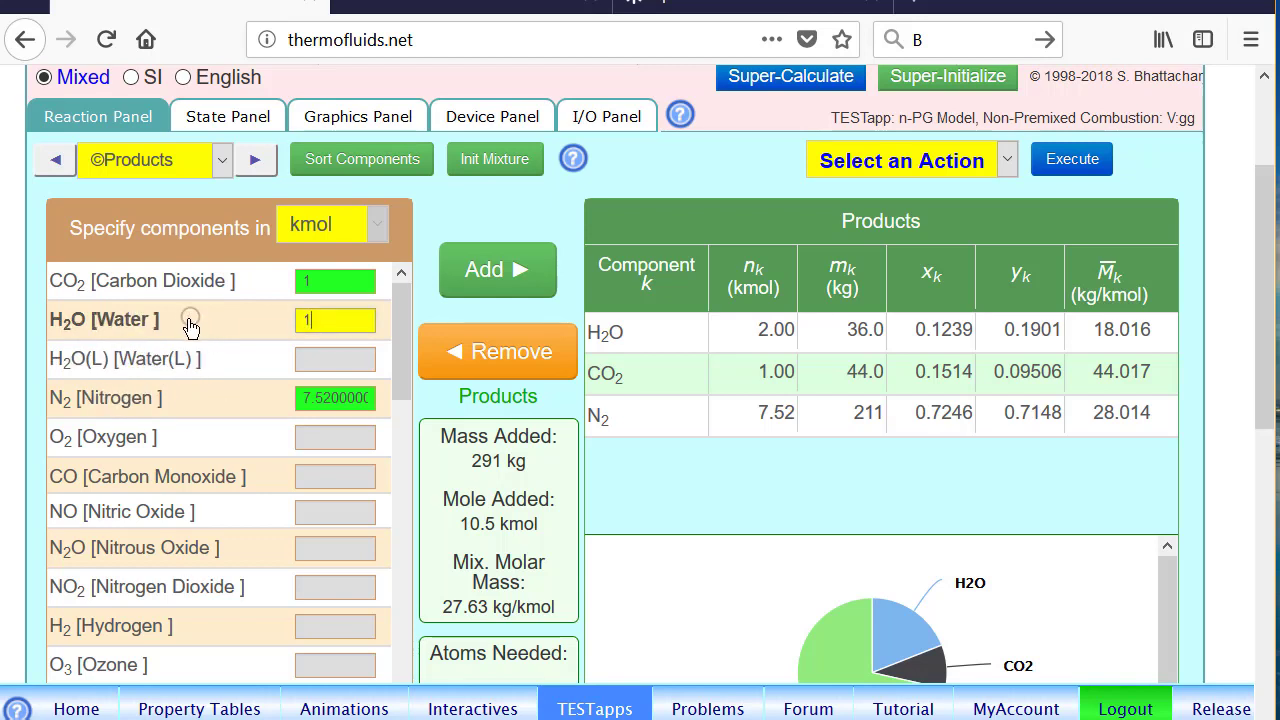
click(497, 352)
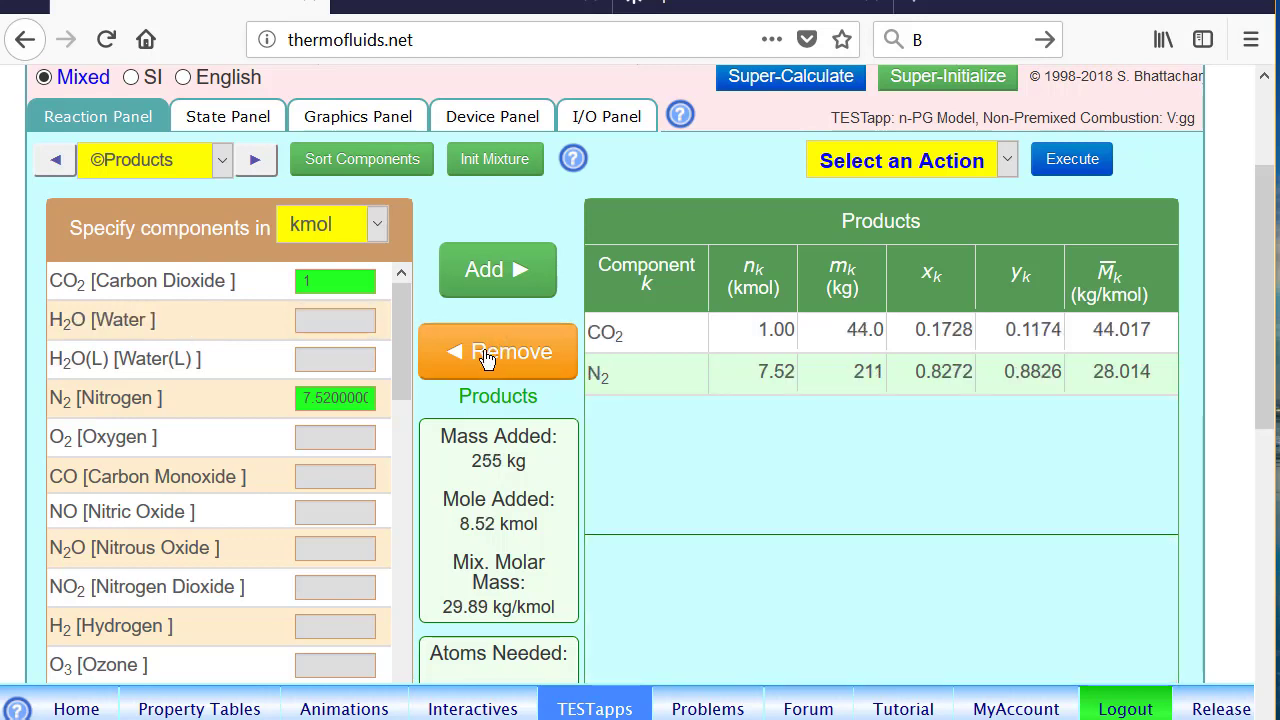
click(160, 362)
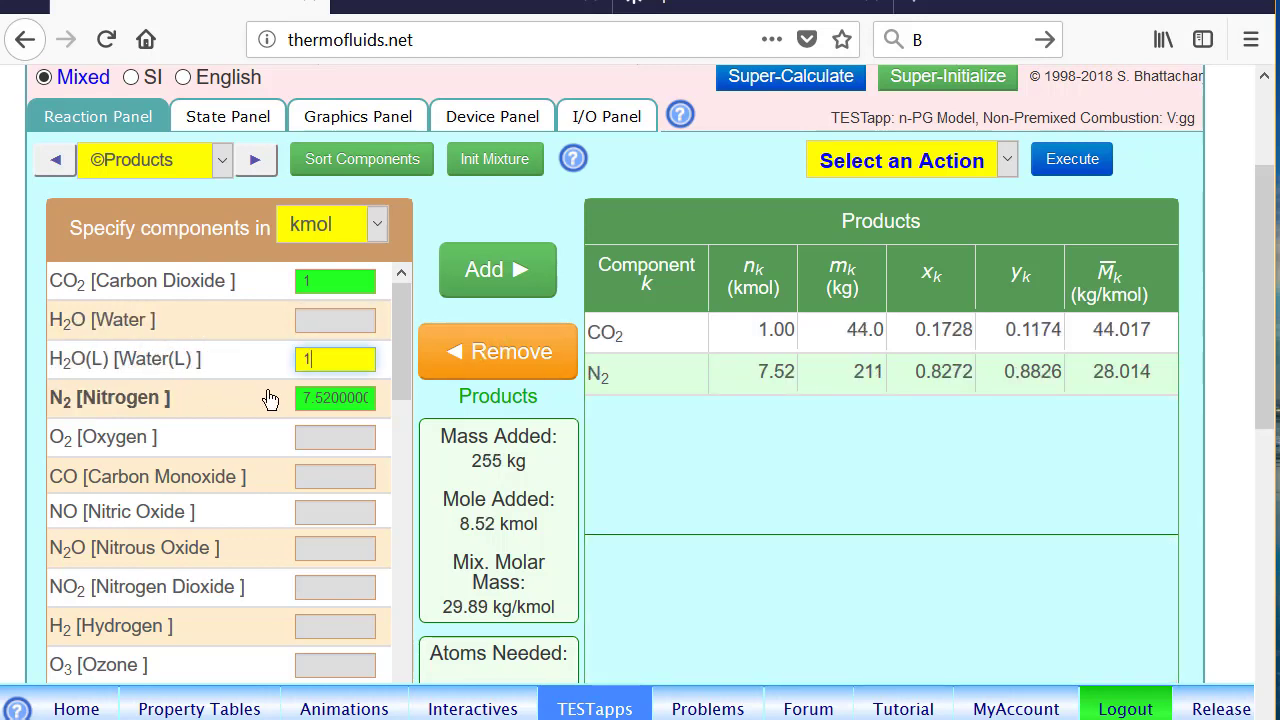
key(BackSpace)
text(2)
click(495, 271)
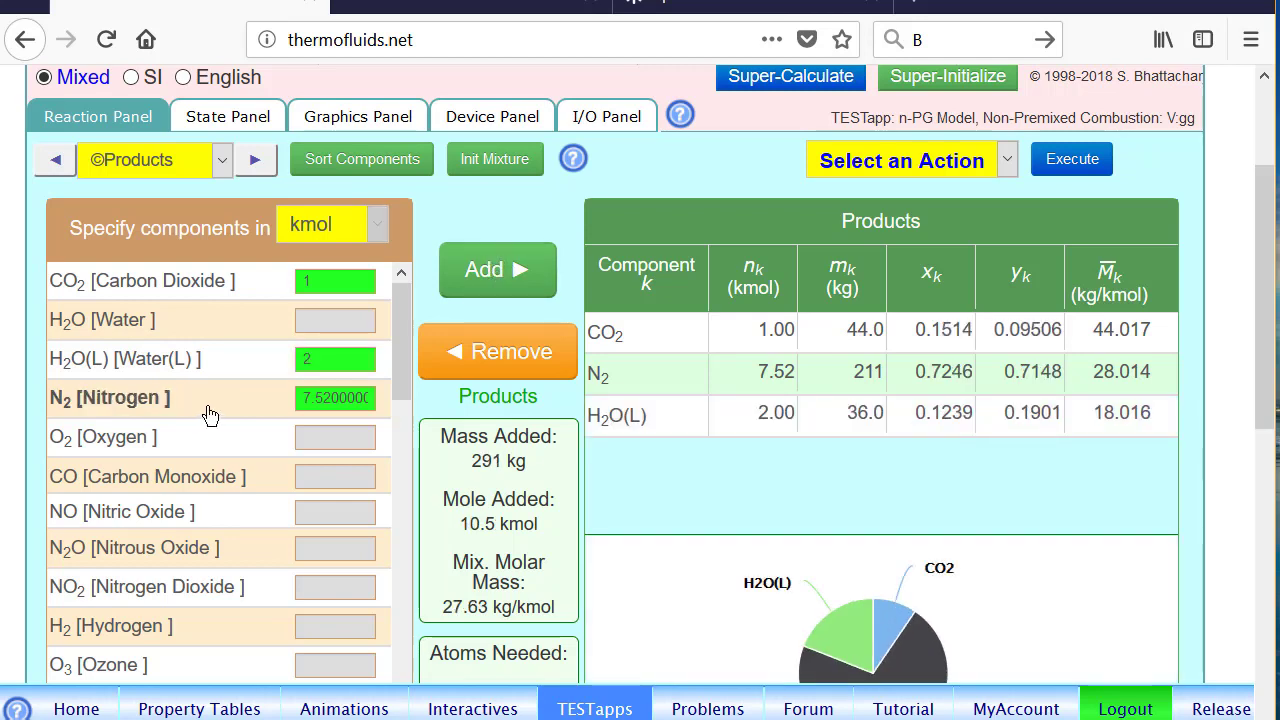
drag(1265, 295, 1272, 469)
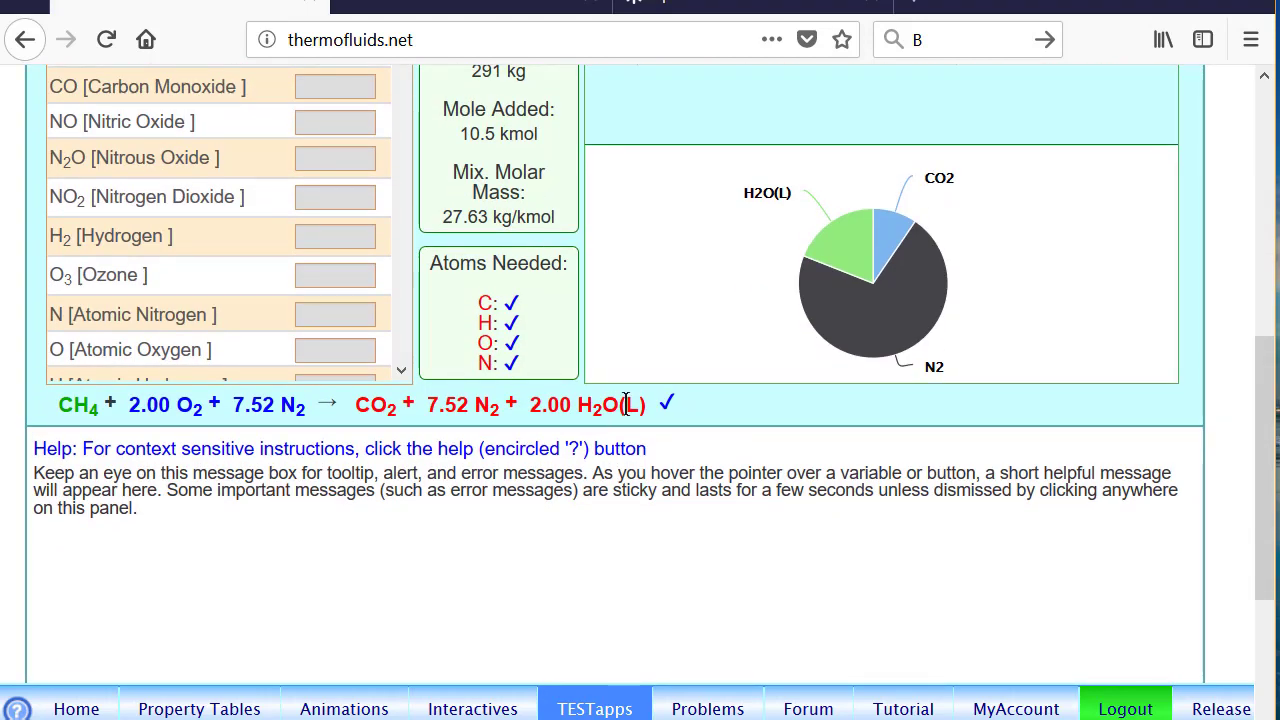
Recalculate the whole analysis with Super-Calculate and view the generated output report.
drag(1267, 407, 1264, 152)
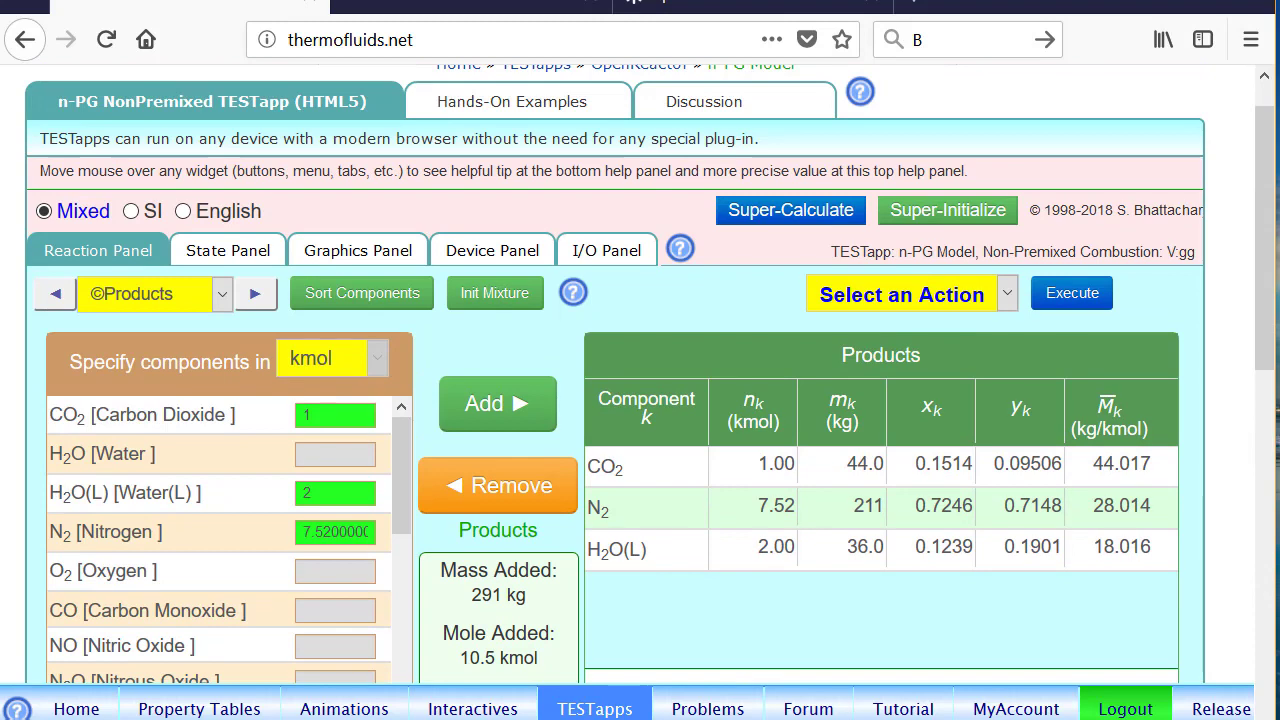
click(792, 212)
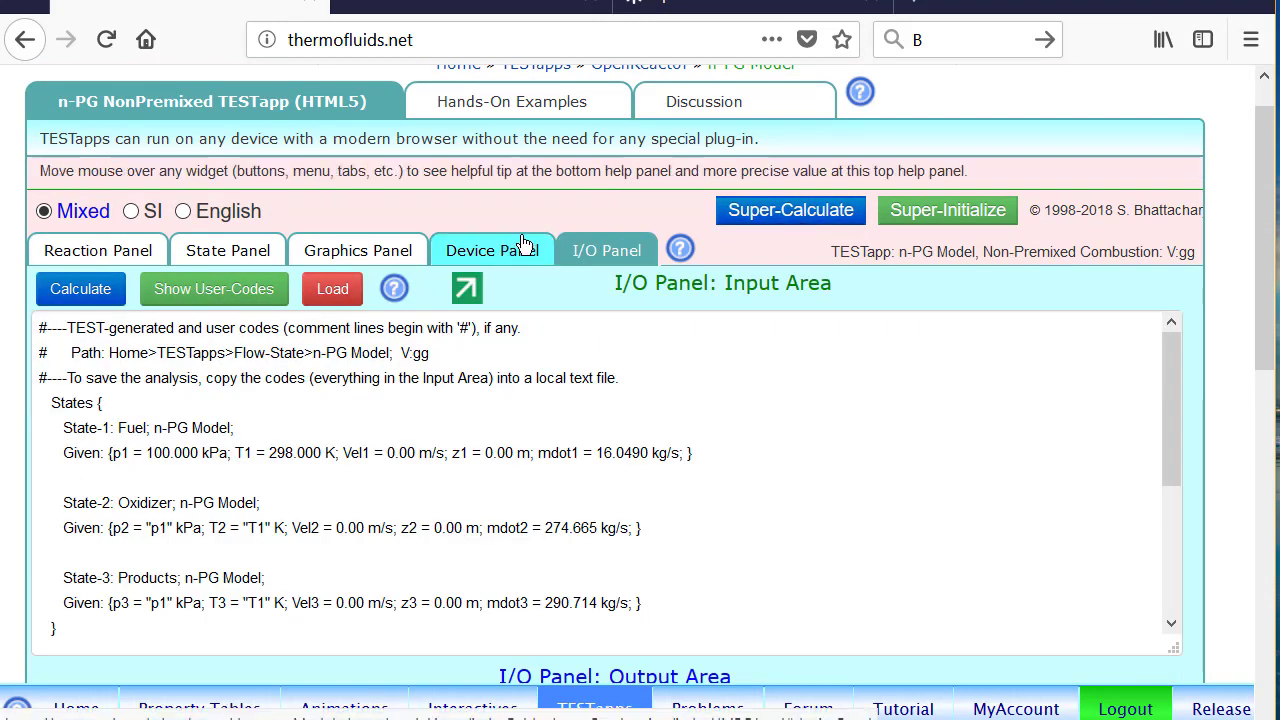
drag(1264, 240, 1264, 351)
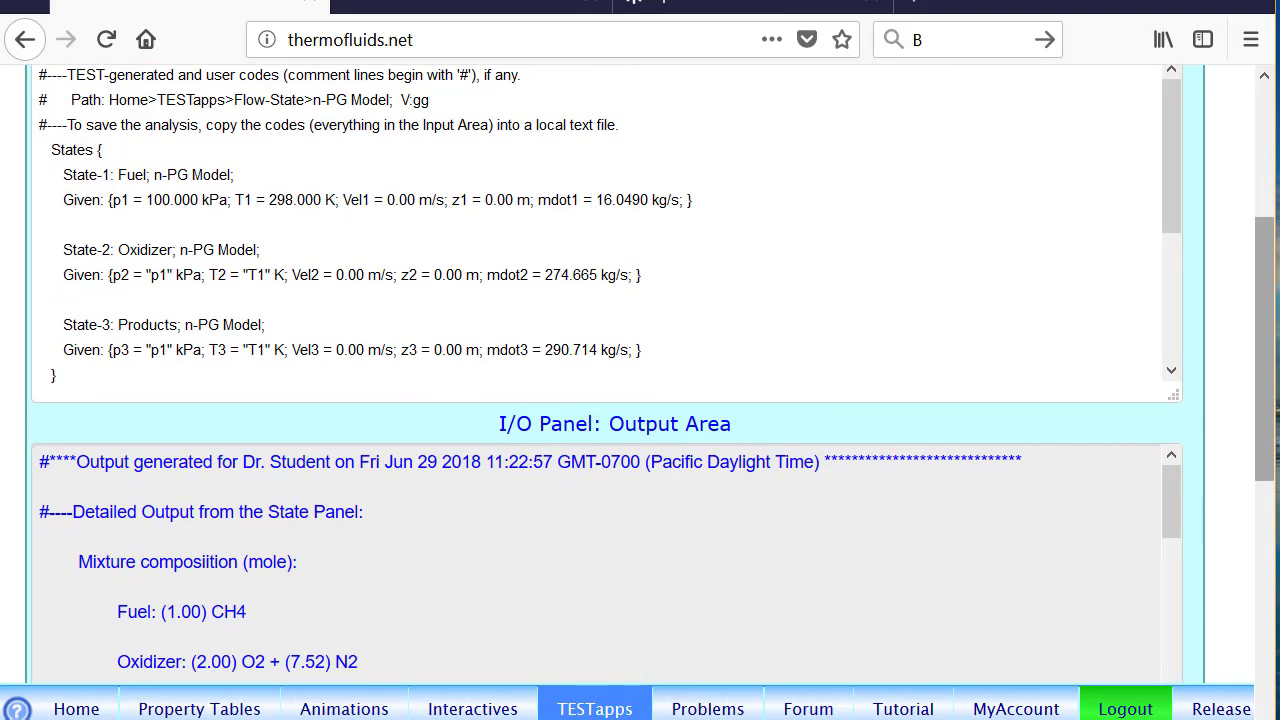
Examine the heating value computed by the user code at the end of the detailed output report.
drag(1171, 480, 1184, 719)
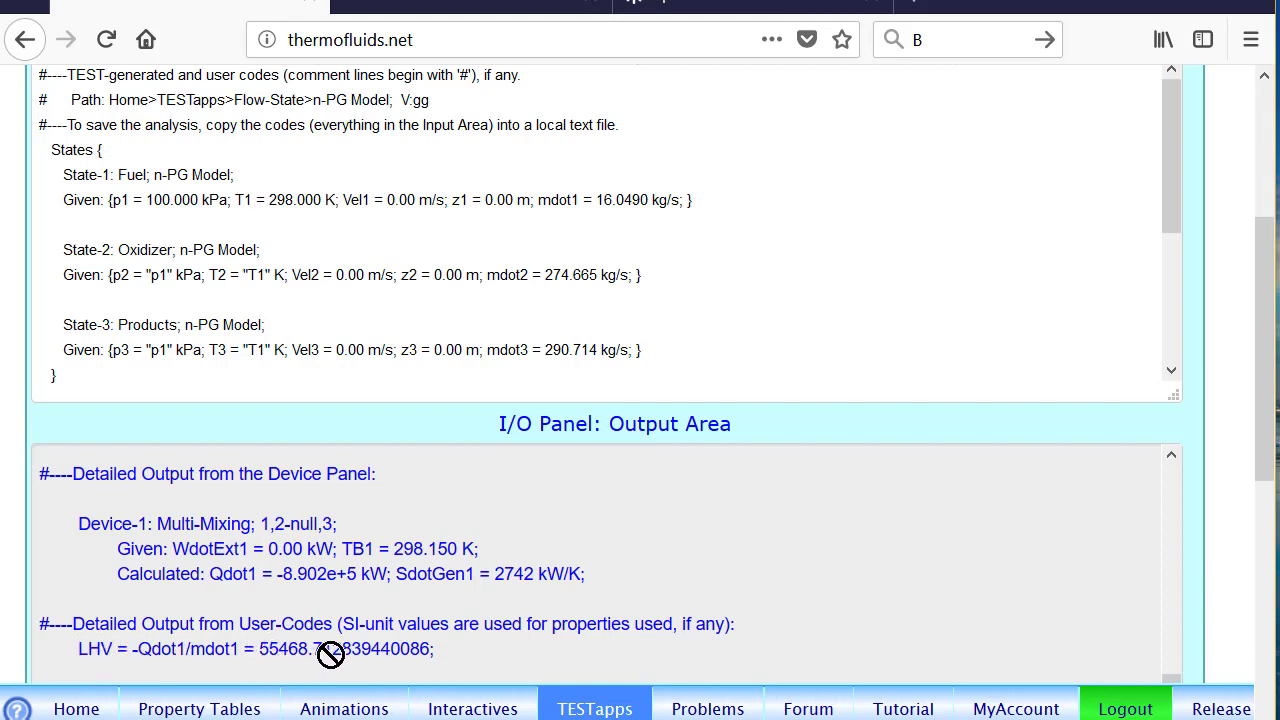
mouse_move(300, 628)
mouse_down()
mouse_move(285, 628)
mouse_move(300, 642)
mouse_up()
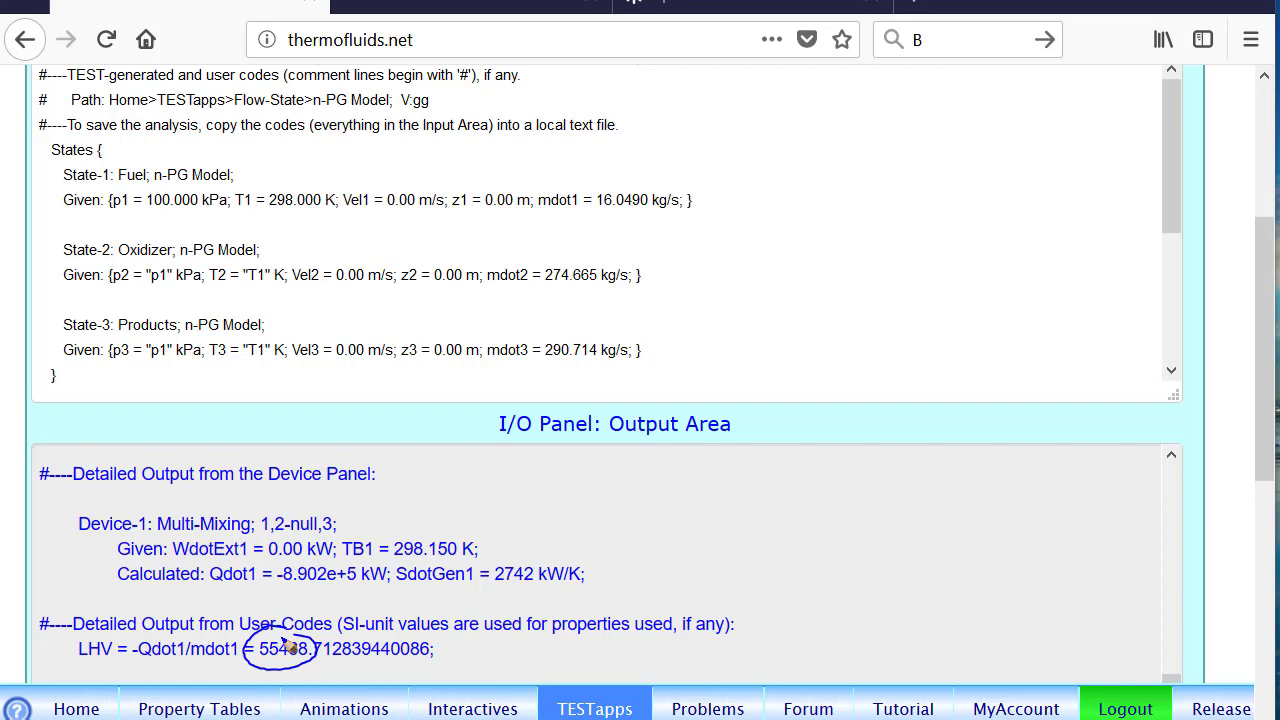
click(1265, 257)
drag(1263, 242, 1265, 147)
key(Escape)
Review the states, the thermodynamic plot, the Device-1 analysis and the Products composition, including the list of available combustion actions.
scroll(121, 310, up, 5)
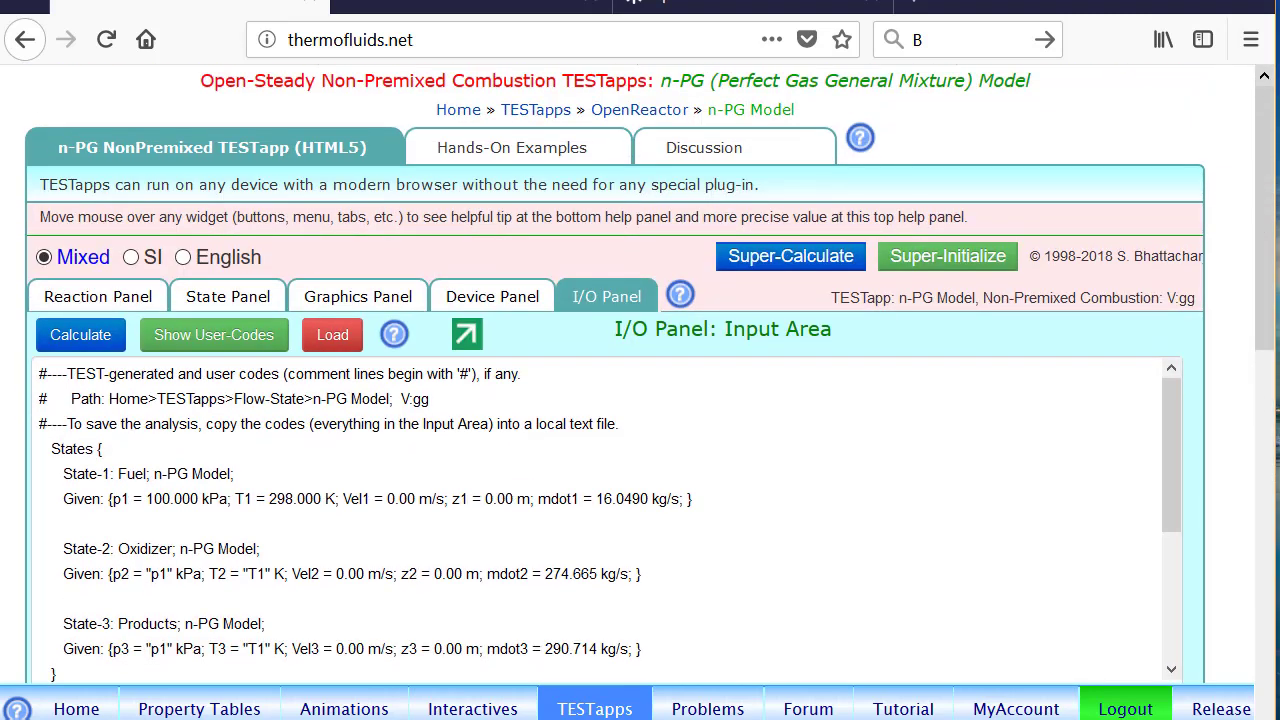
click(121, 310)
click(228, 297)
click(358, 297)
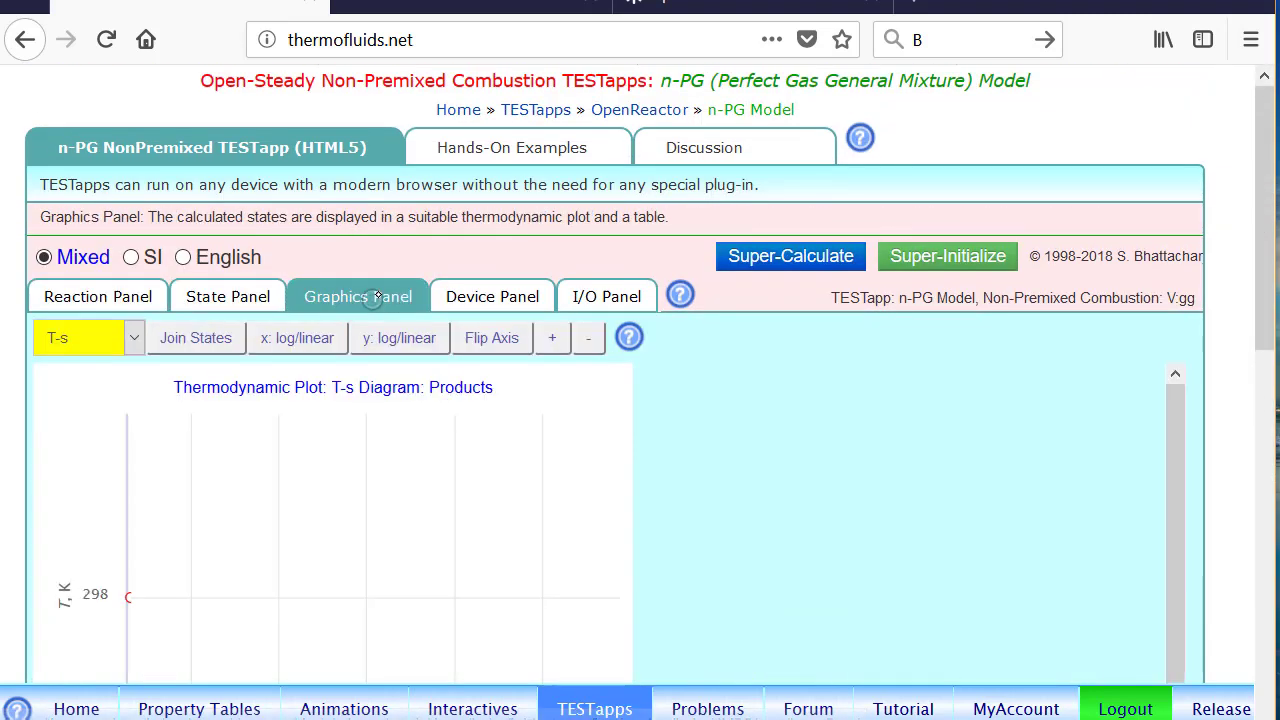
click(515, 304)
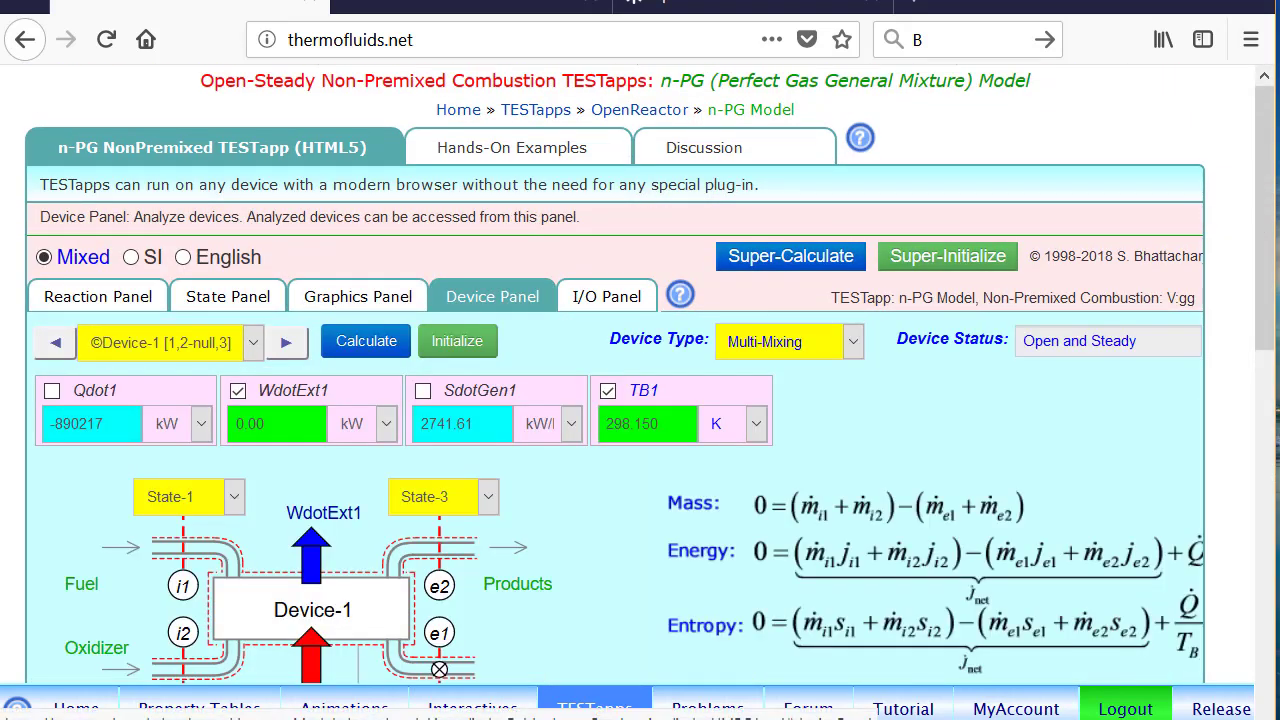
click(116, 300)
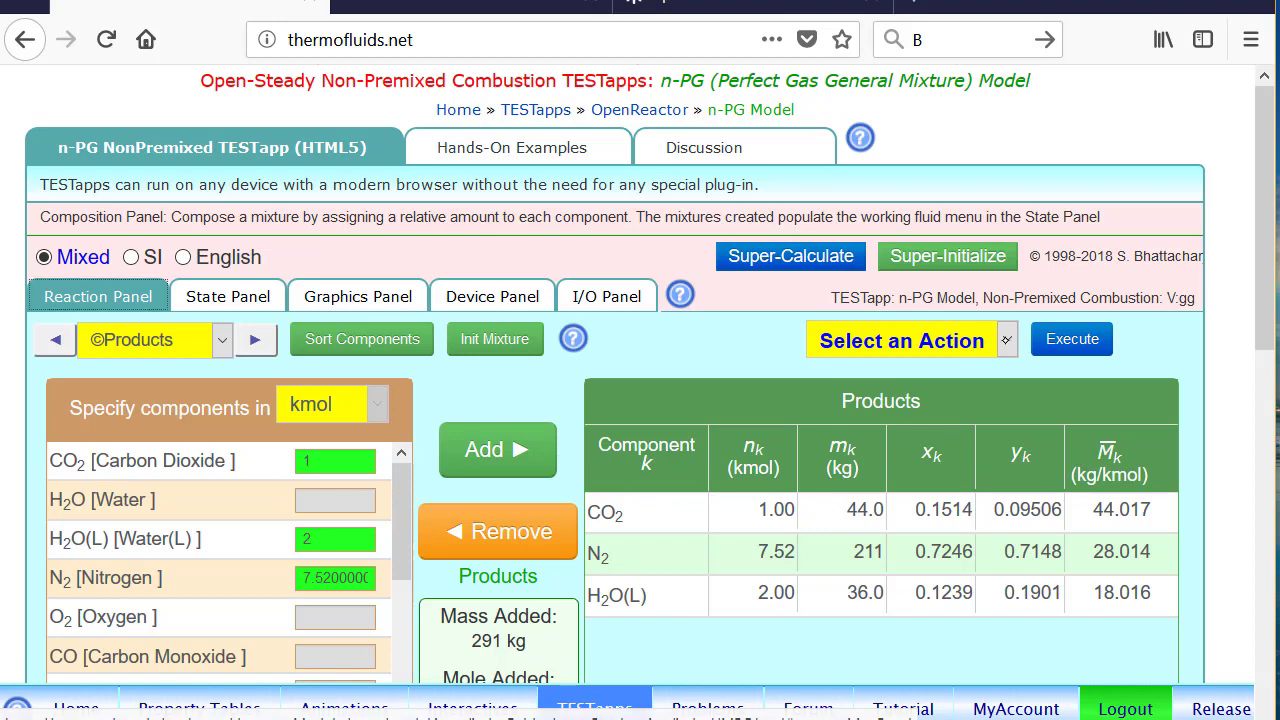
click(1007, 340)
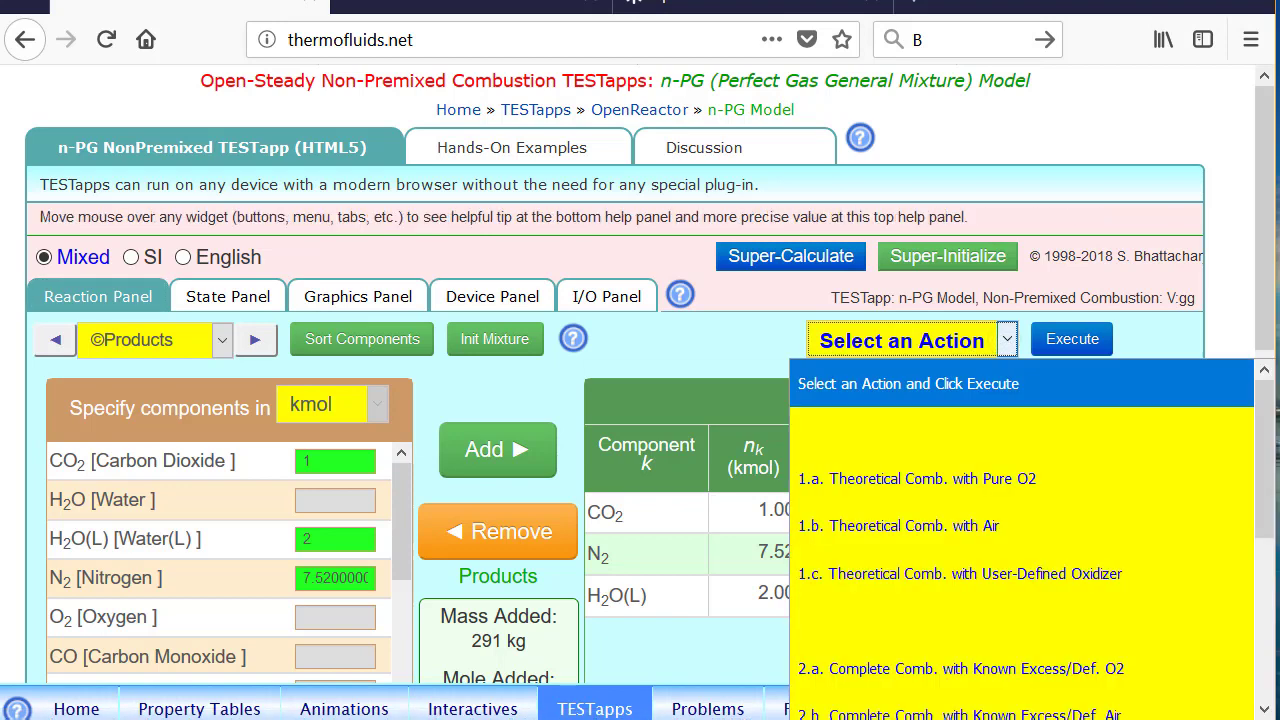
click(722, 346)
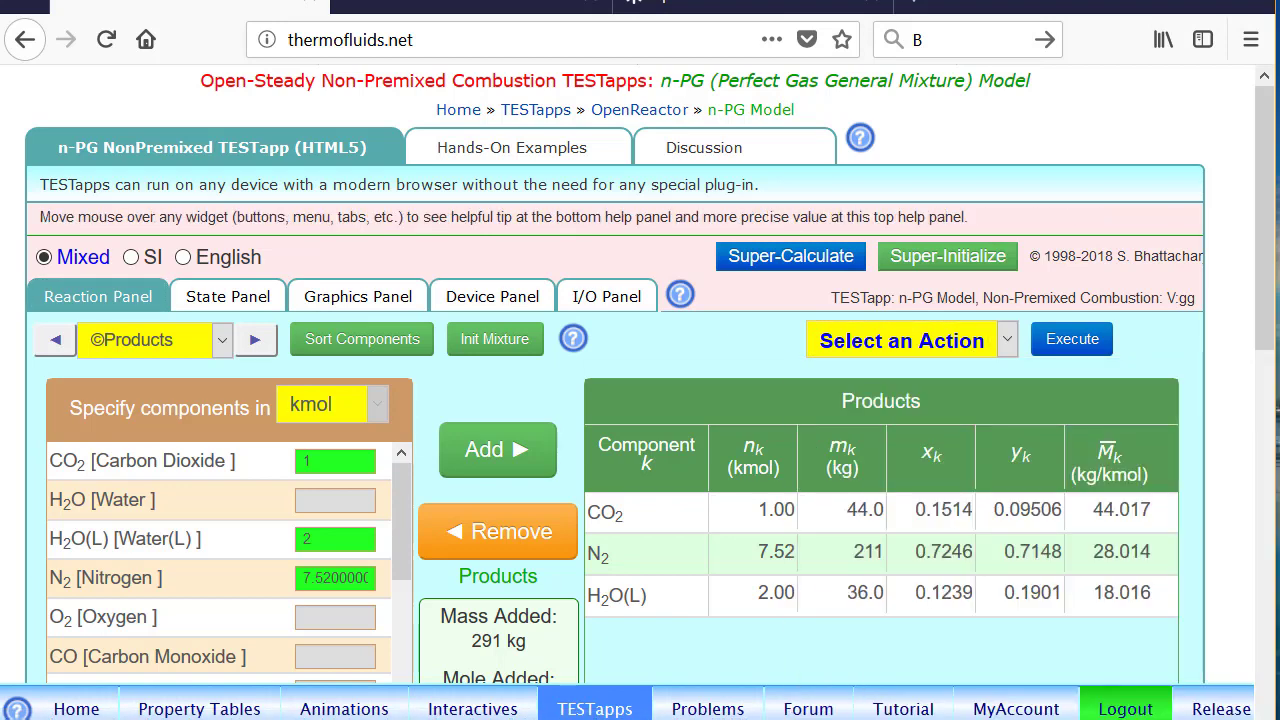